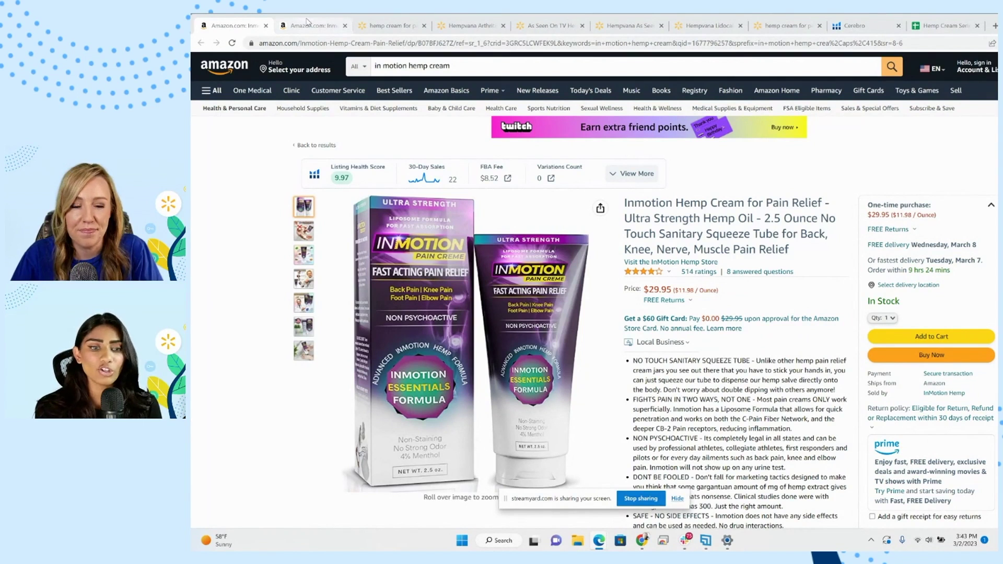
- Switch to the Inmotion Hemp Roll On for Pain listing, which shows $29.97 and 312 sales in 30 days
click(306, 28)
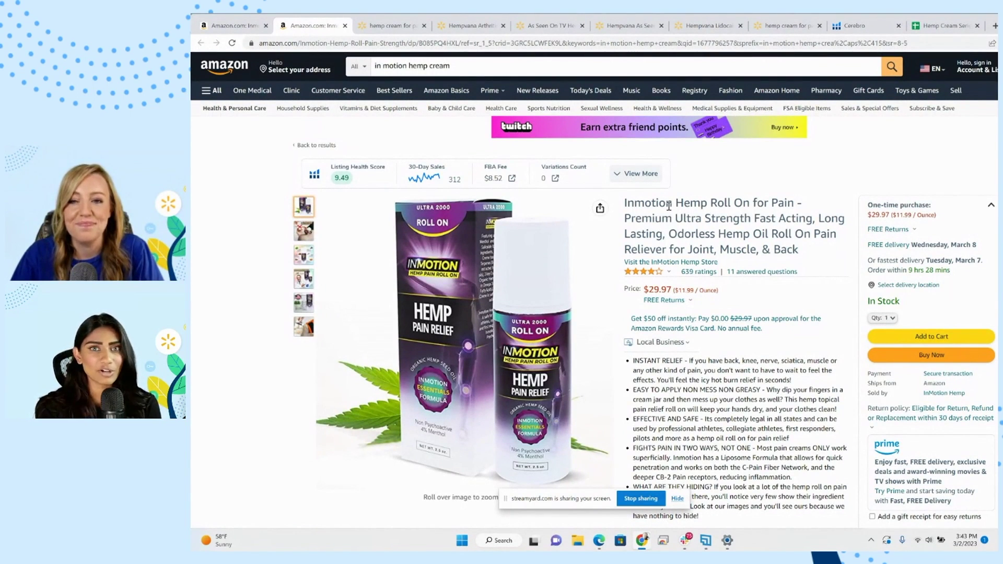
- Review the Walmart hemp cream search and the Arthritis Gel, Relief Cream and Cold As Ice Hempvana listings, then the Hemp Cream Series sheet
click(390, 35)
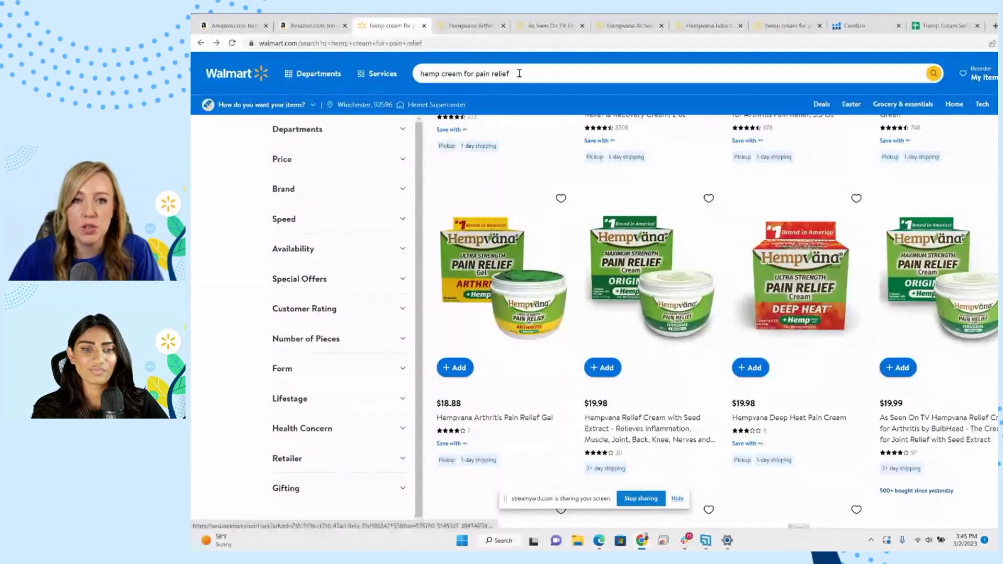
click(473, 26)
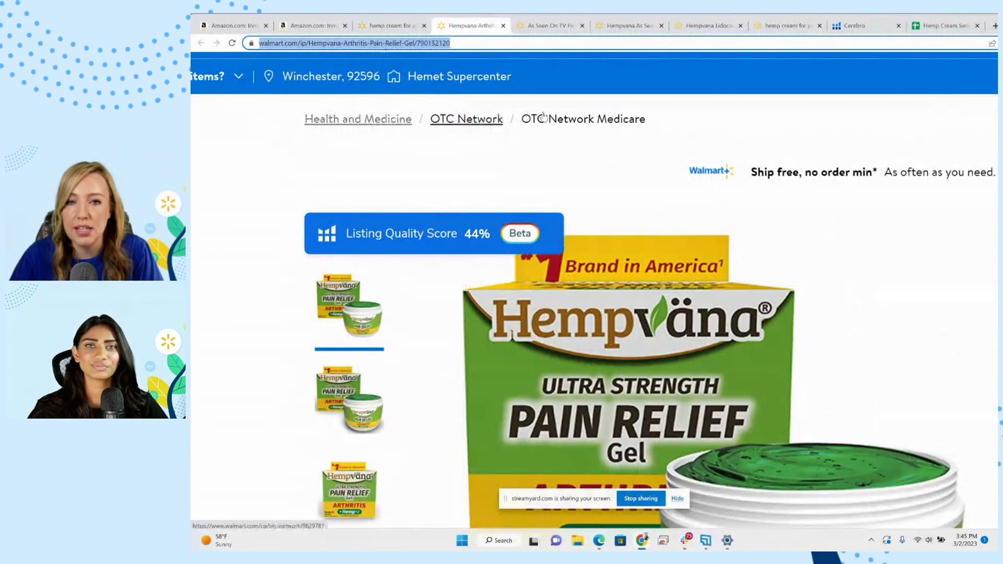
click(549, 29)
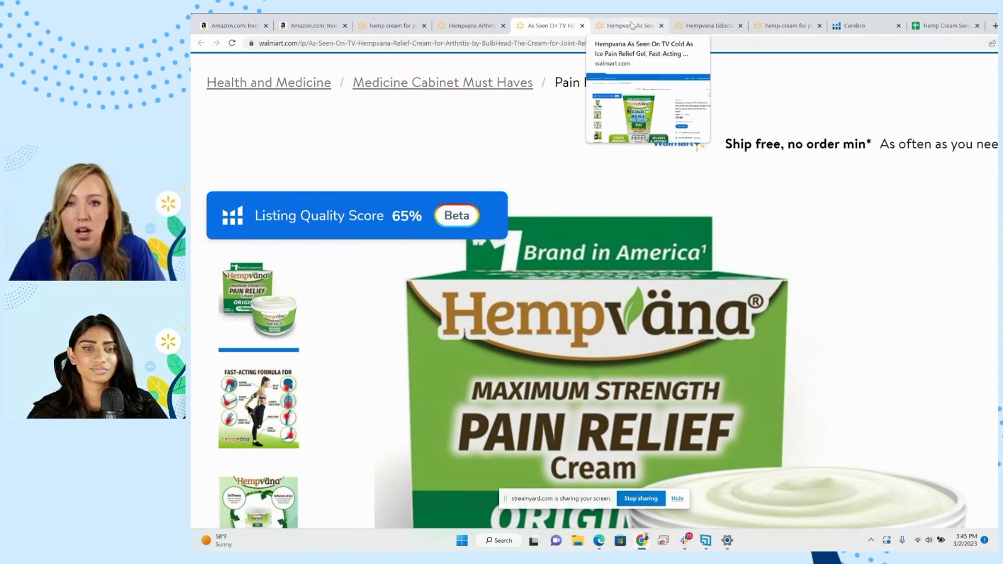
click(632, 25)
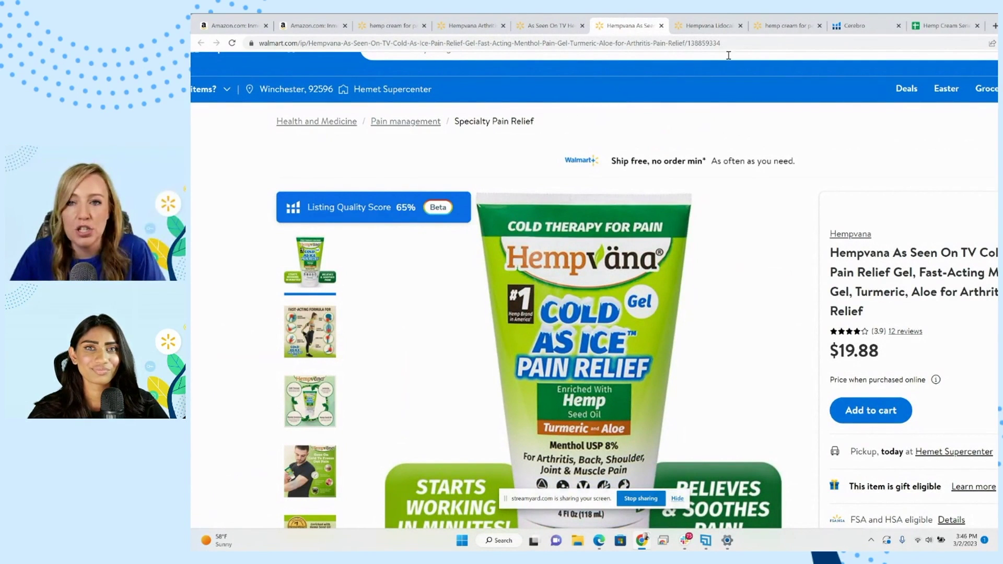
click(918, 28)
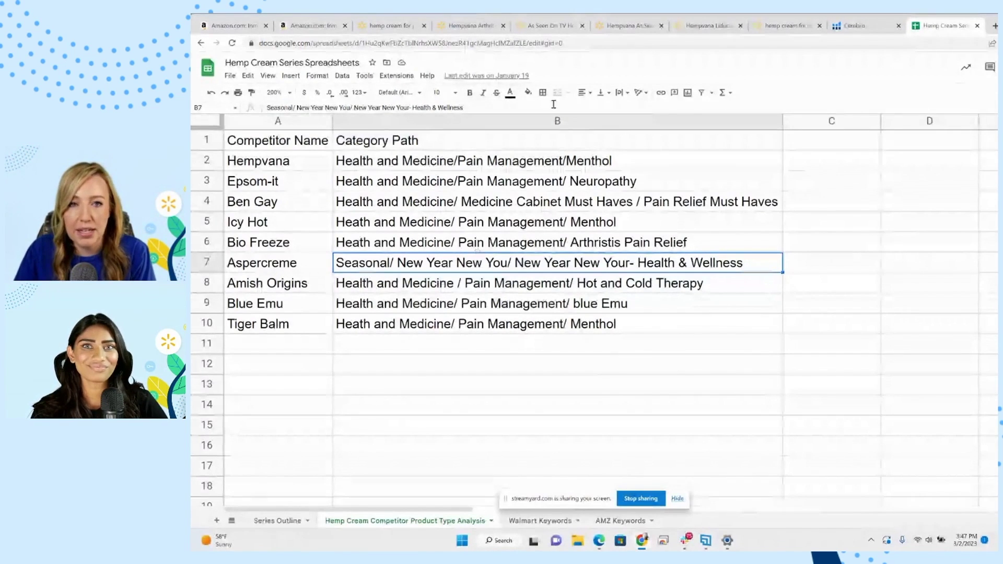
- Back in Walmart Xray, tick the Hempvana Relief, Arthritis, Deep Heat, As Seen On TV creams and Buds lotion
click(786, 25)
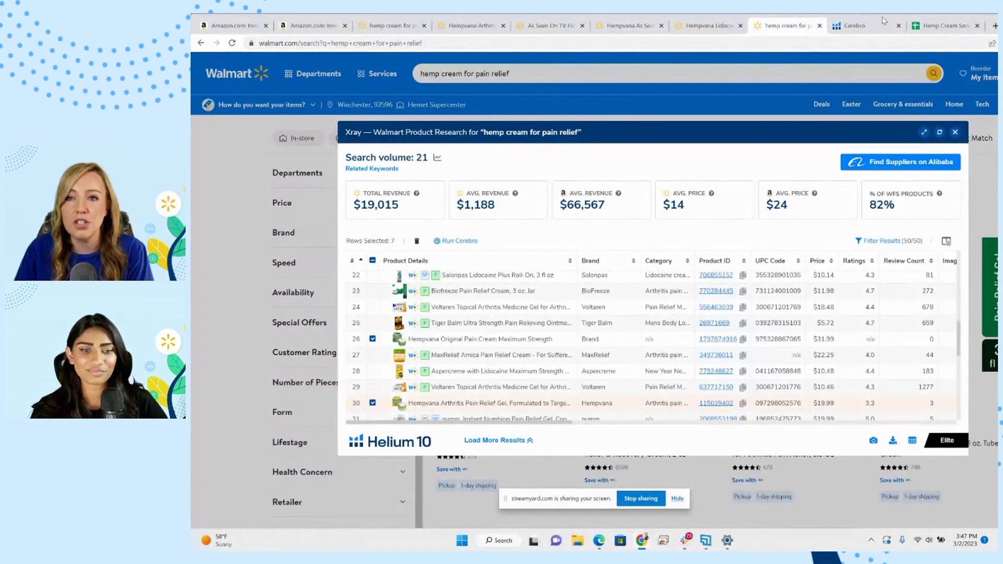
drag(883, 21, 869, 19)
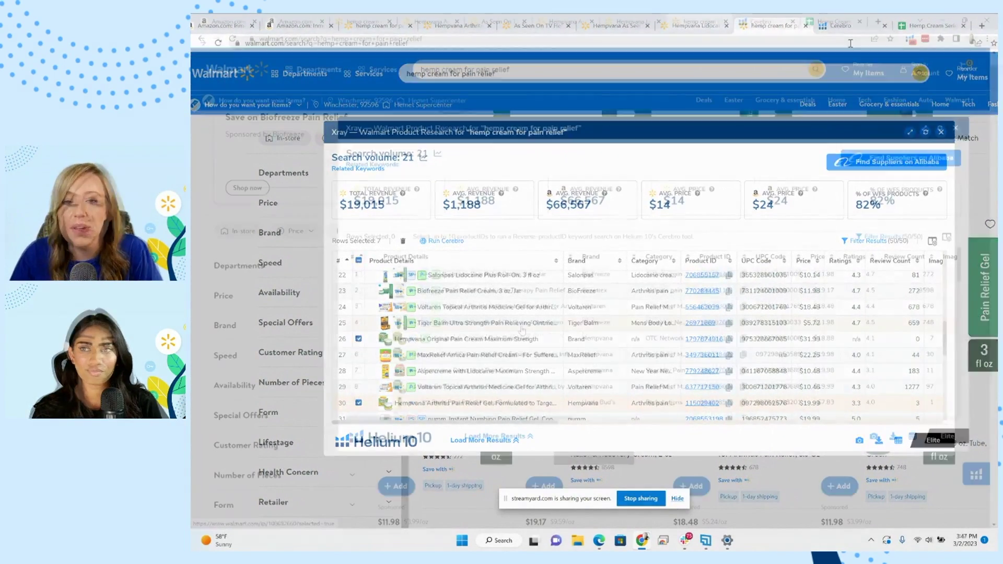
mouse_move(522, 329)
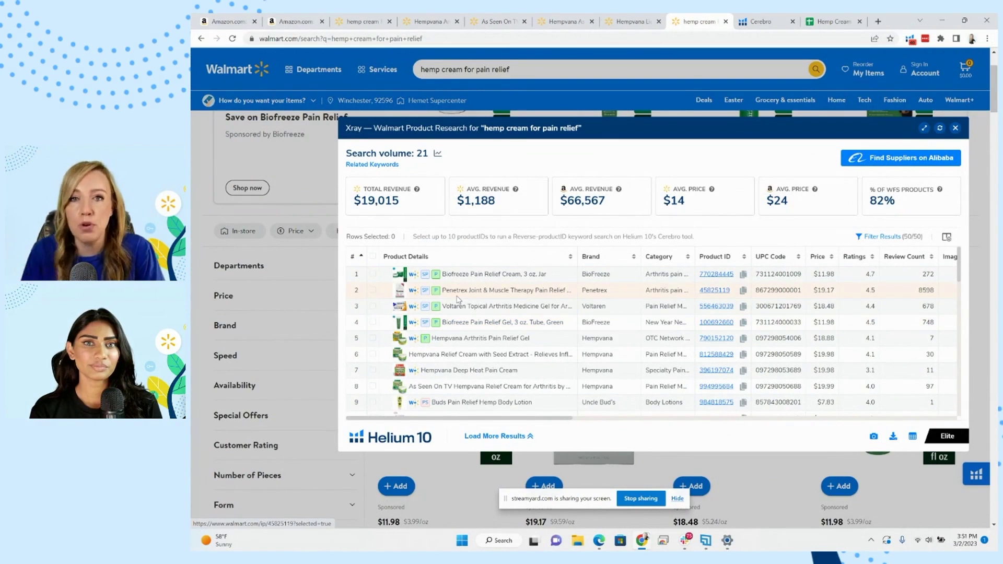
mouse_move(457, 299)
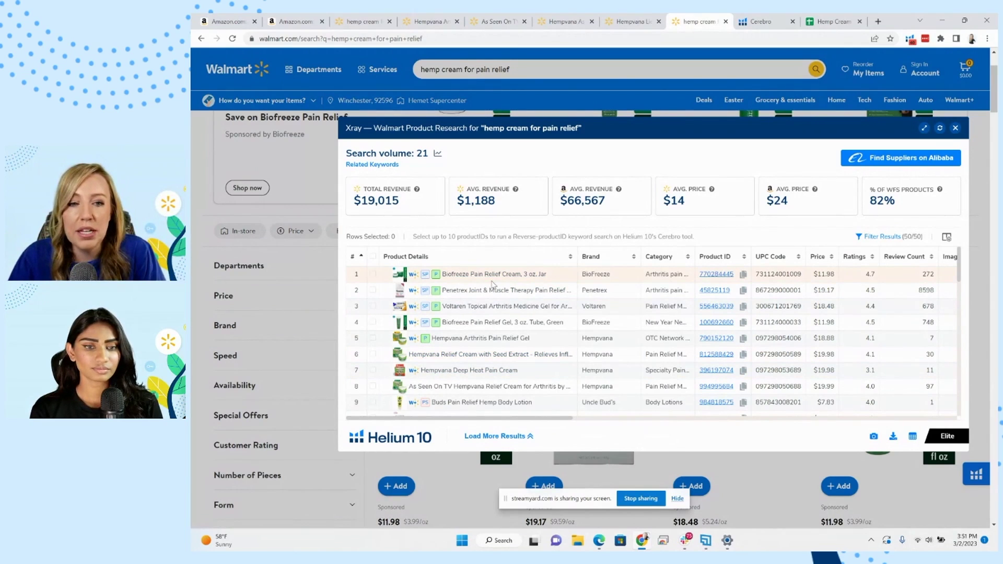
mouse_move(478, 327)
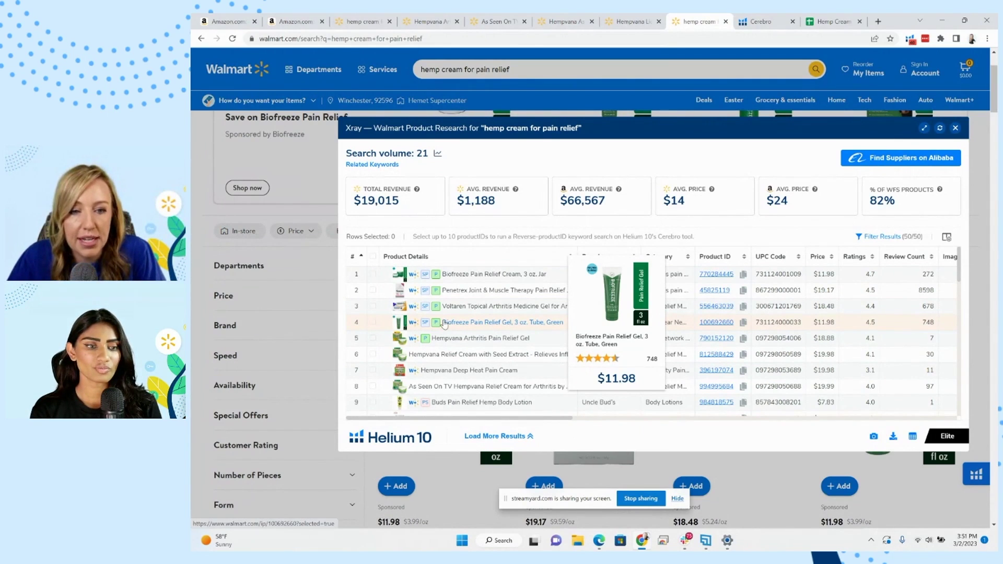
click(372, 355)
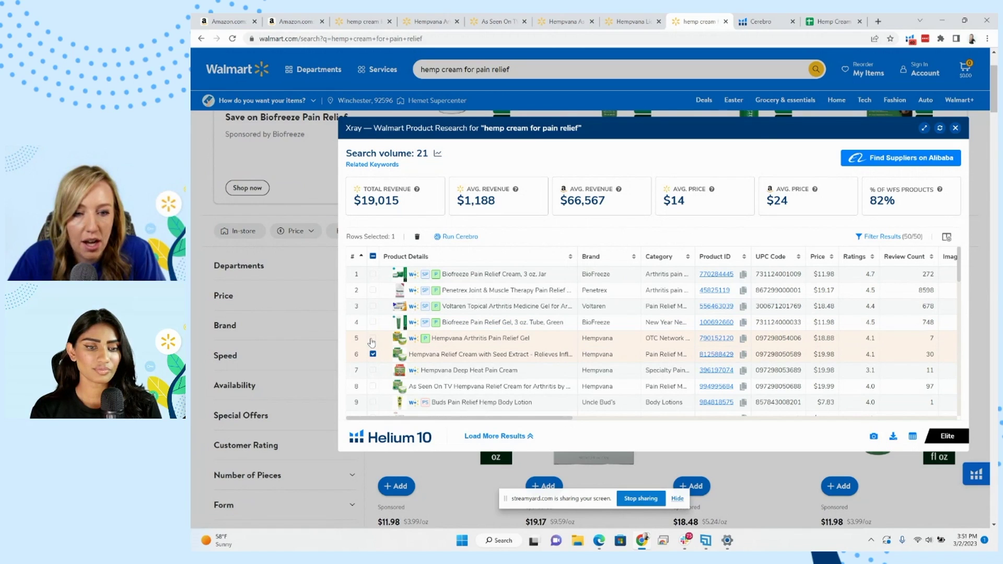
click(373, 339)
click(373, 370)
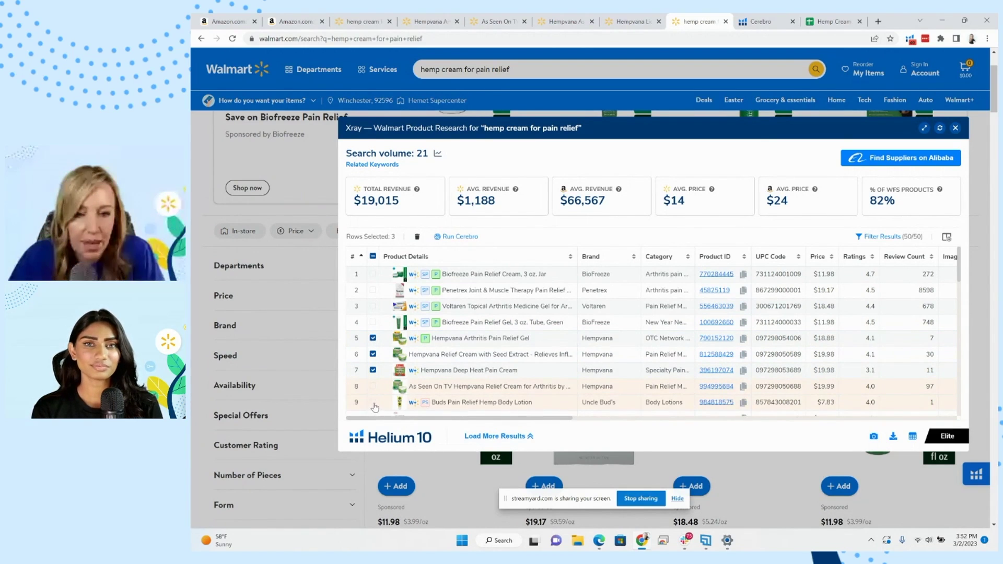
click(373, 403)
click(373, 387)
- Tick the row 10 cream and the Hempvana Original, Deep Freeze and Lidocaine creams, reaching 10 rows selected
scroll(443, 373, down, 2)
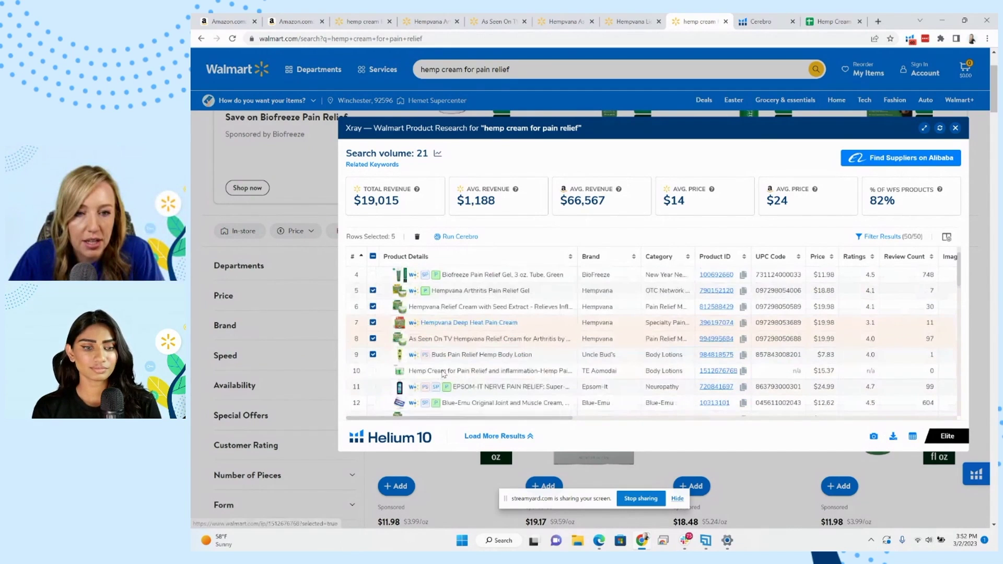
scroll(443, 373, down, 1)
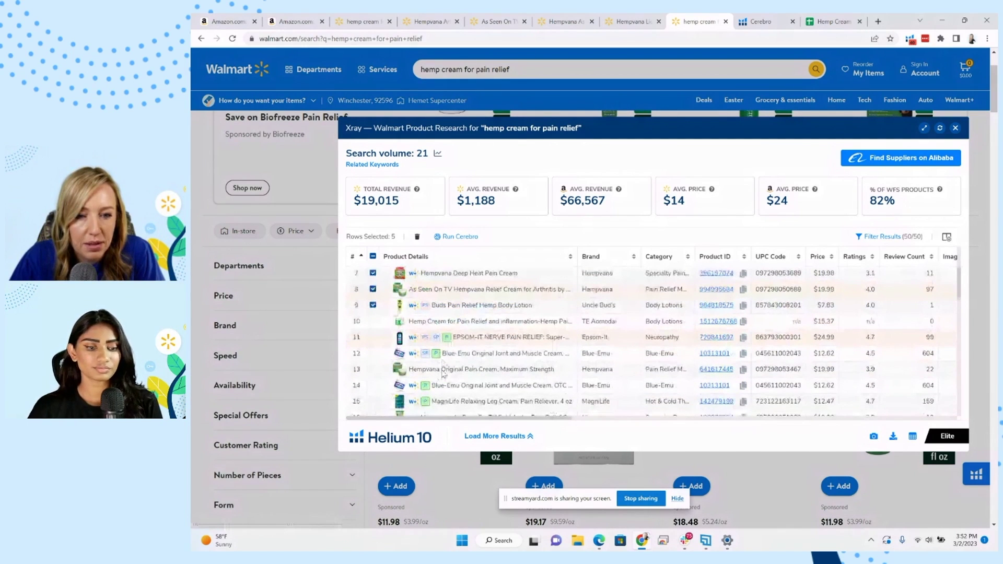
click(373, 321)
scroll(374, 322, down, 2)
click(373, 272)
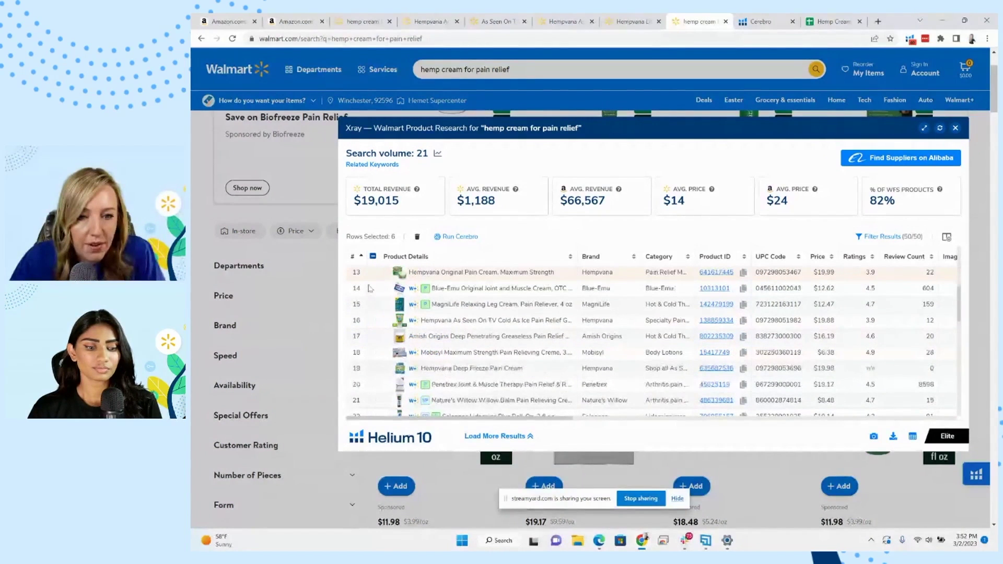
click(373, 369)
scroll(391, 374, down, 4)
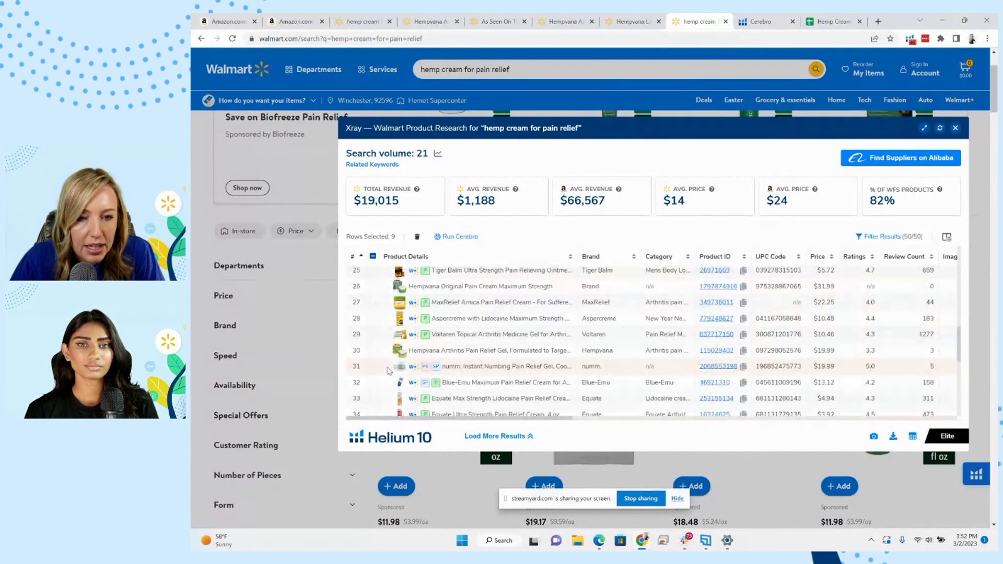
scroll(388, 371, down, 2)
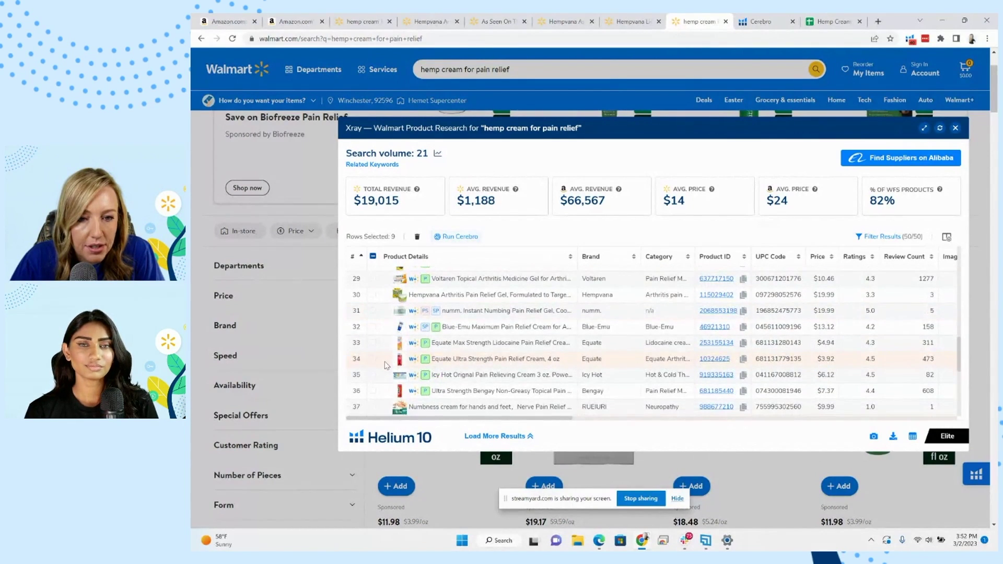
scroll(384, 366, down, 1)
click(373, 349)
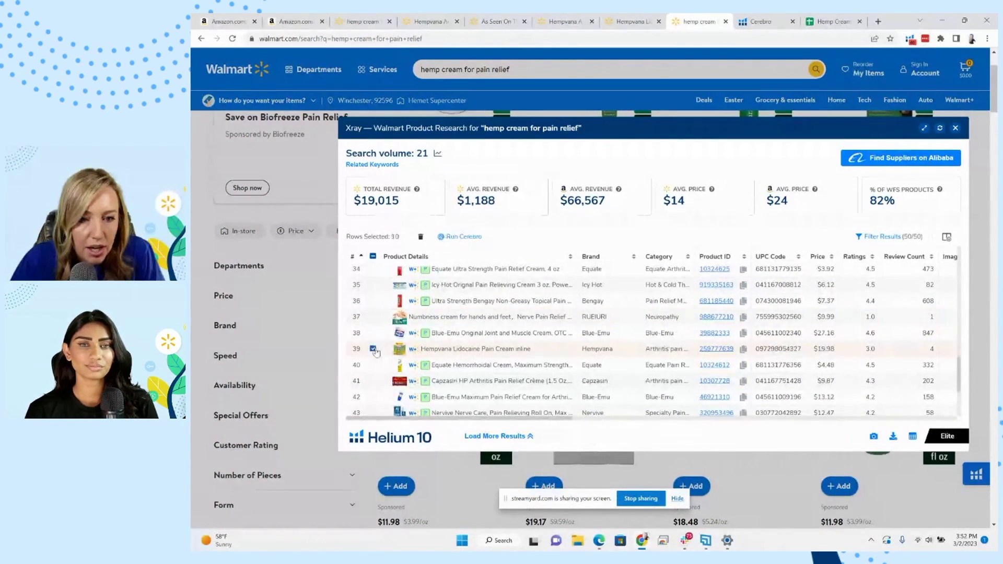
scroll(376, 352, down, 2)
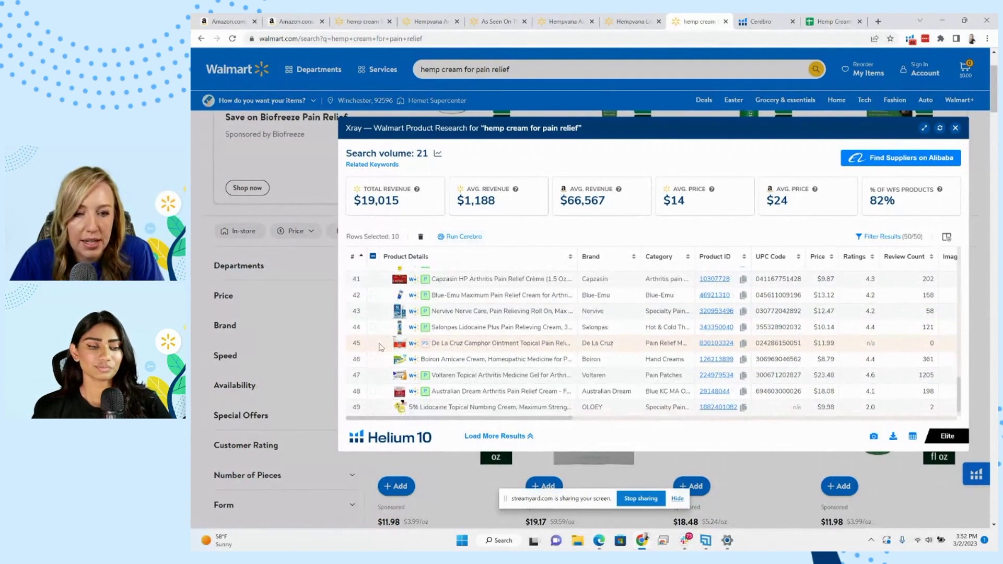
scroll(381, 348, down, 1)
scroll(380, 348, down, 1)
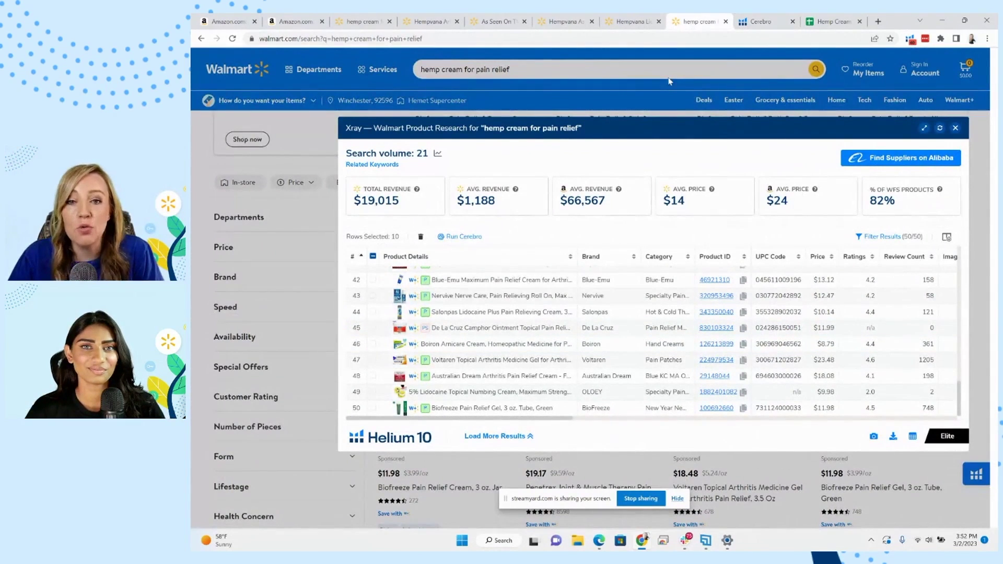
- Open Cerebro and review the 382 keywords for the nine Walmart competitor IDs, led by 'cream' and 'pain'
click(753, 18)
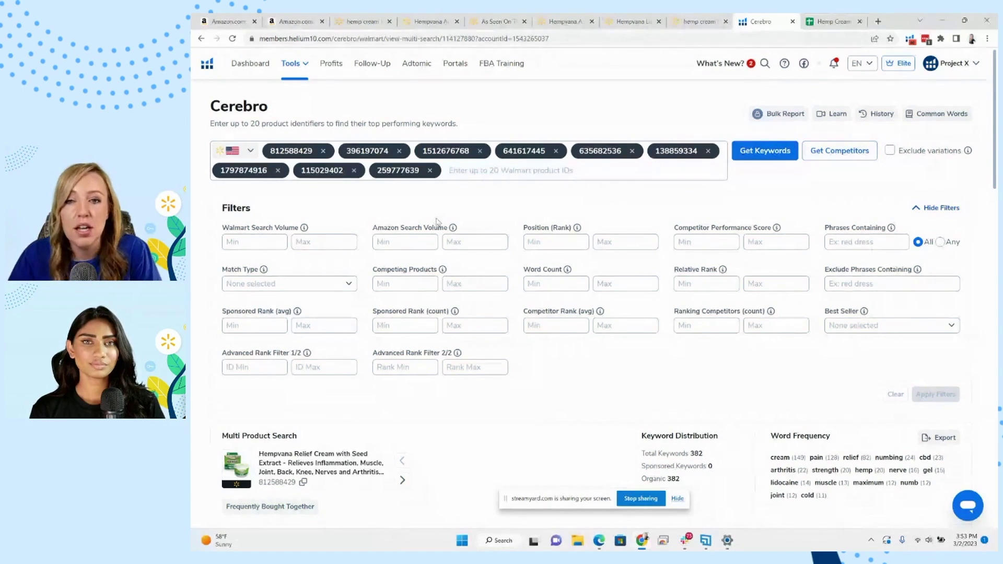
scroll(438, 223, down, 4)
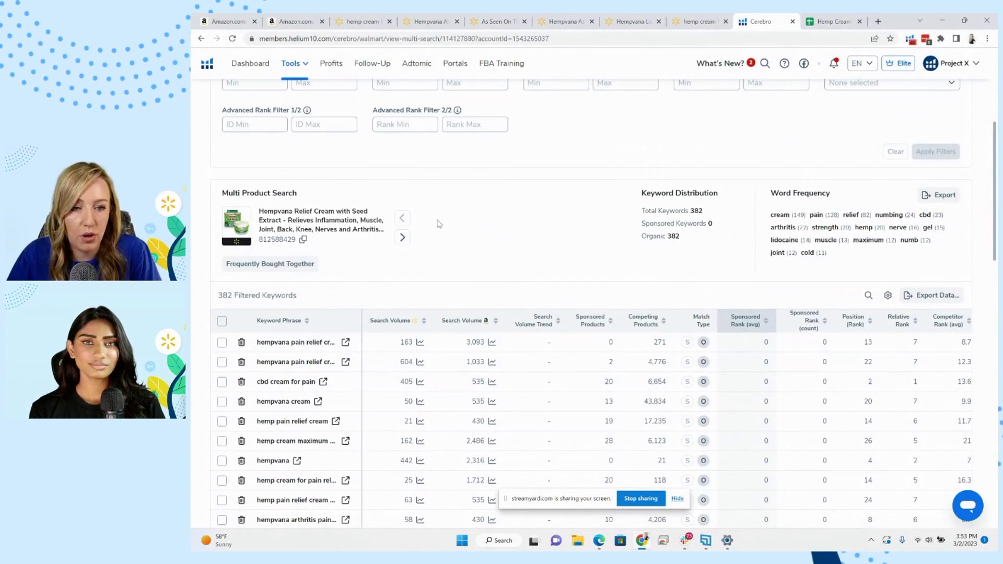
scroll(439, 223, up, 5)
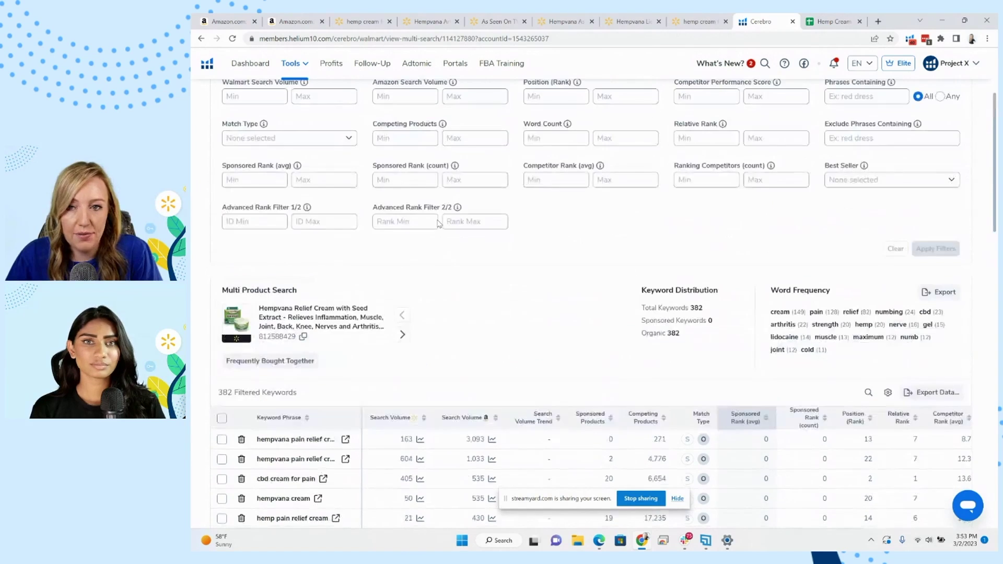
- Exclude keywords containing cbd, canabis and hempvana and apply the filter
click(869, 287)
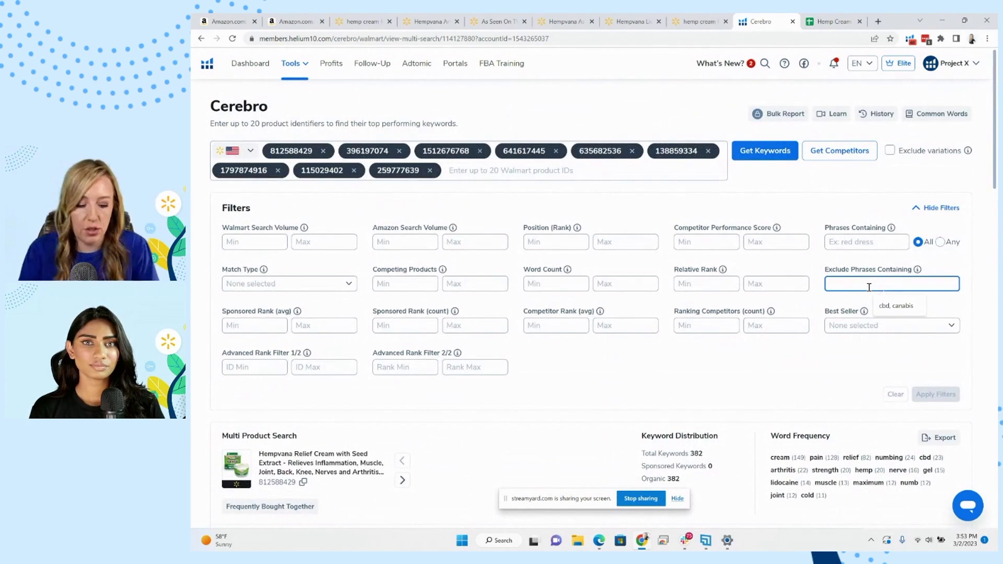
text(cbd)
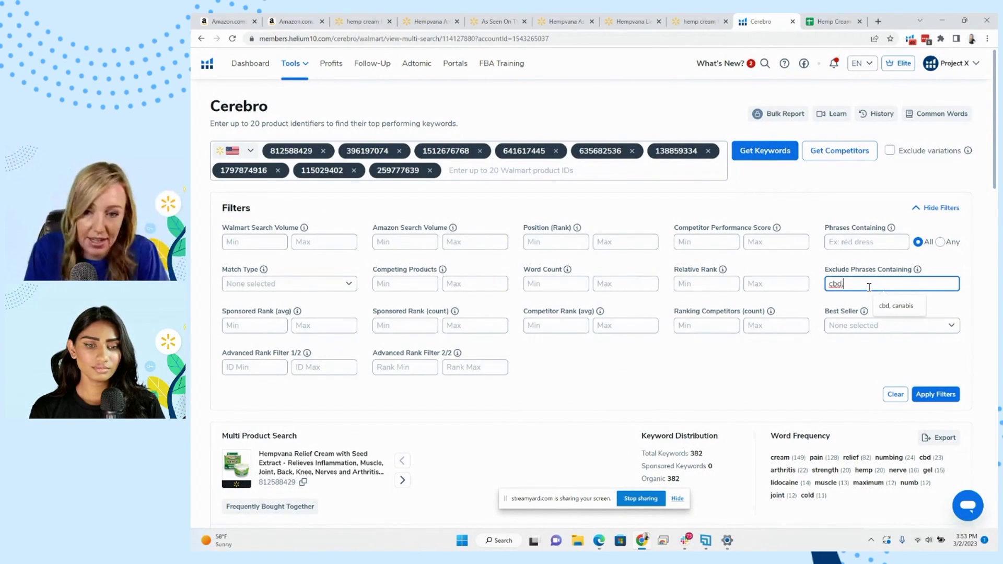
text(, canabis)
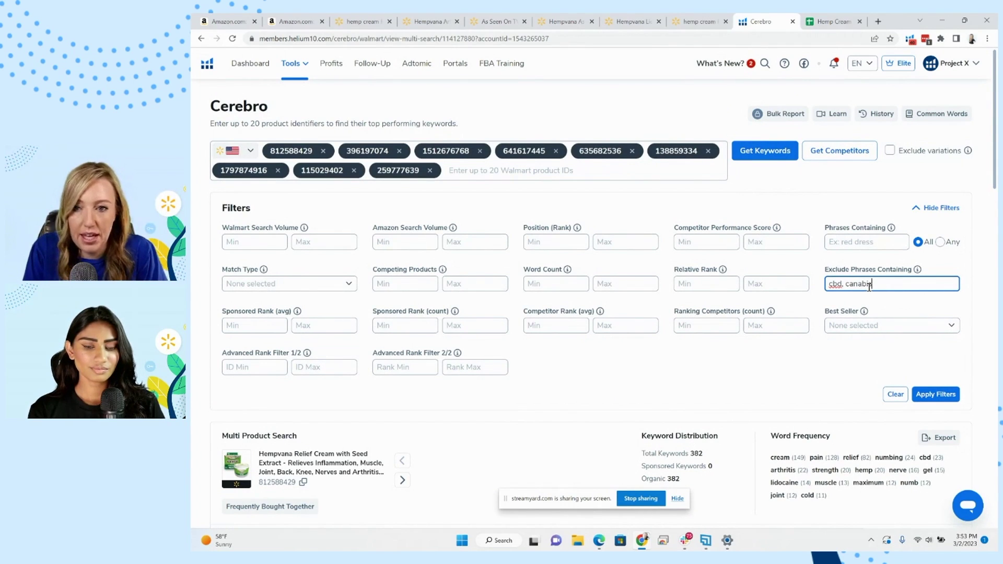
text(, hempva)
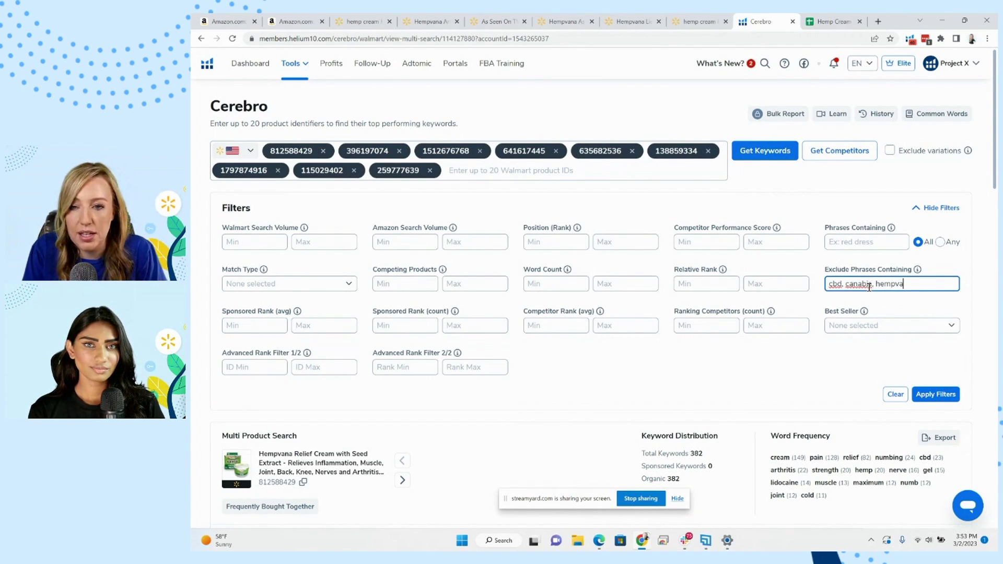
text(na)
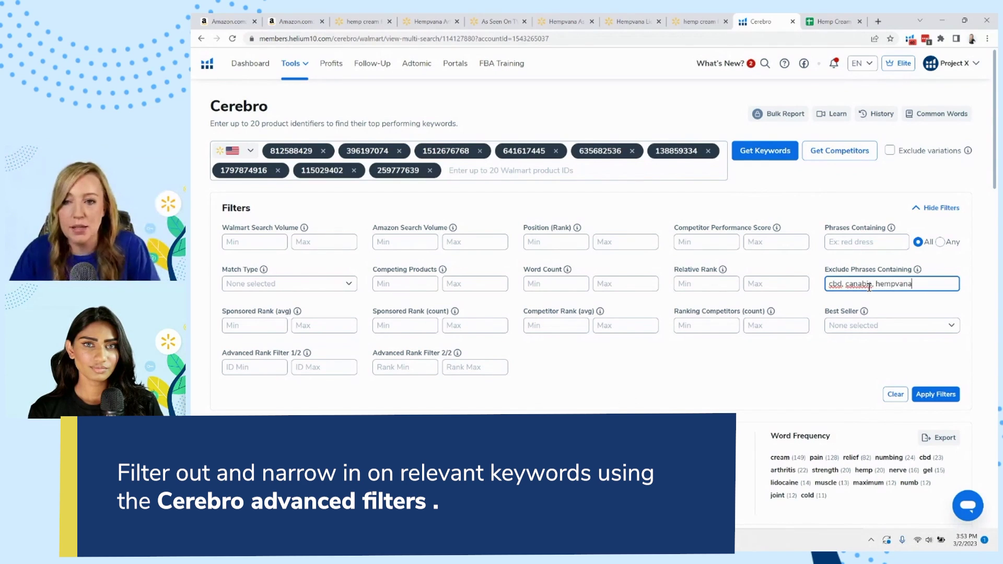
click(924, 393)
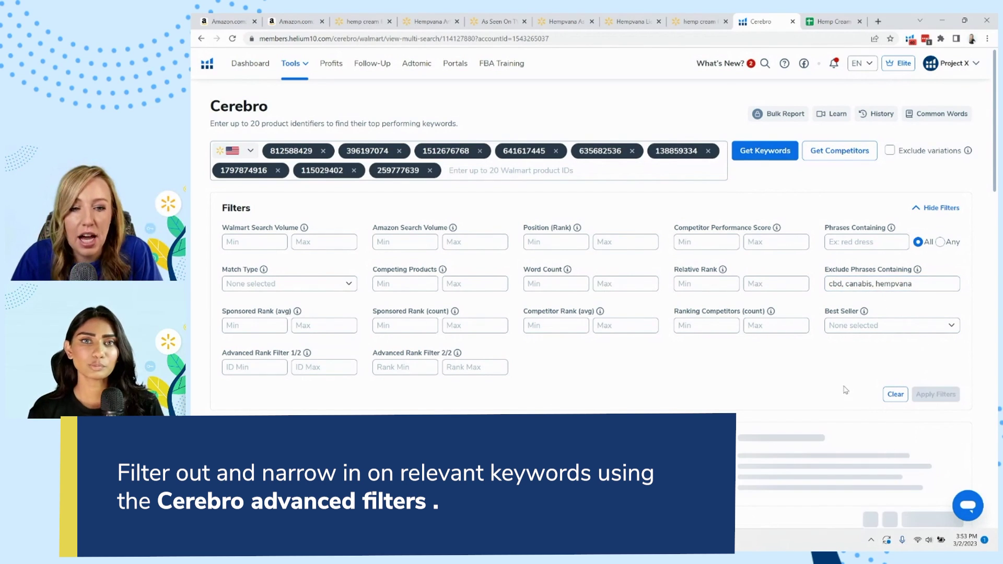
scroll(753, 335, down, 2)
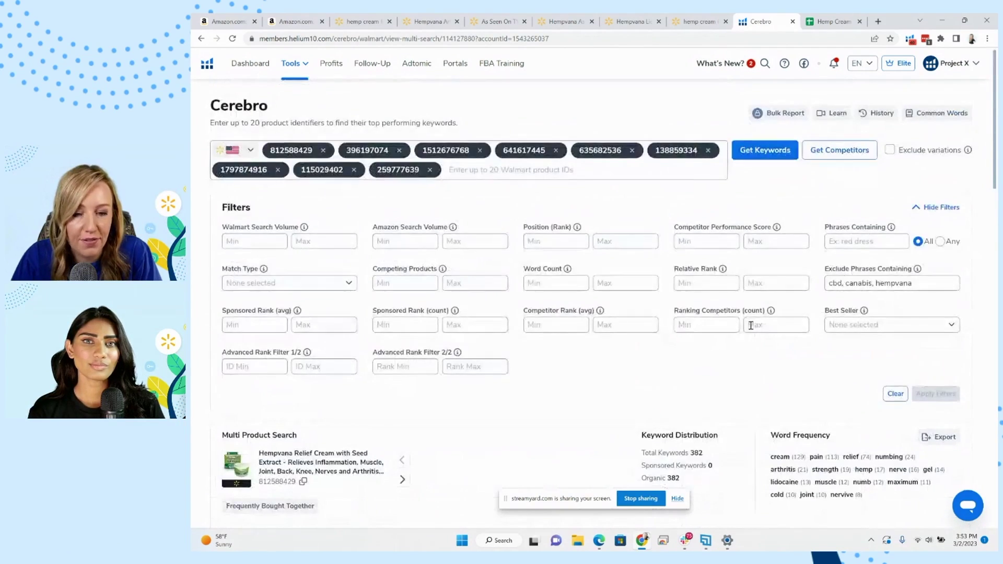
scroll(751, 329, down, 4)
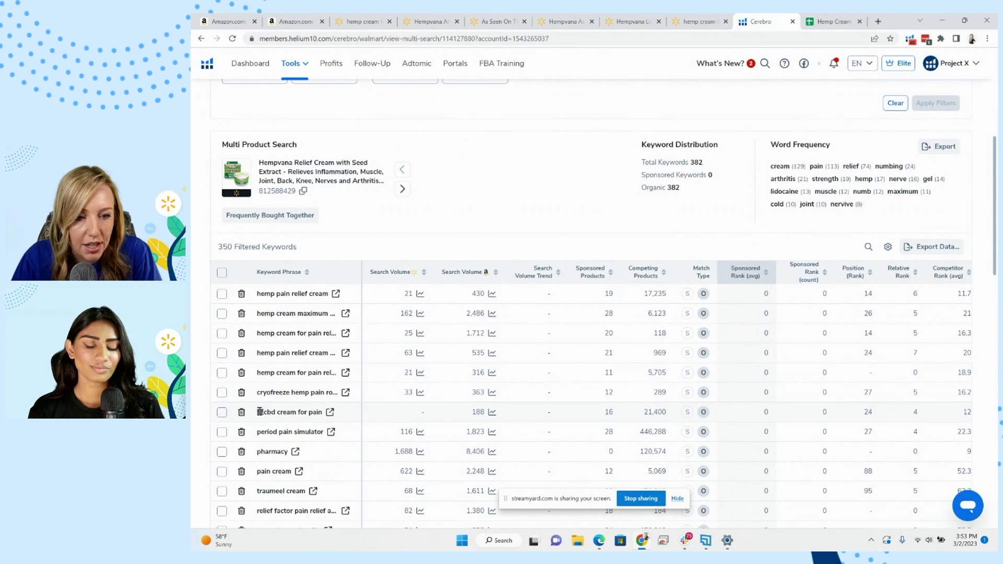
- Copy the oddly spelled cbd keyword into the exclusions and reapply, leaving 349 of 382 keywords
double_click(267, 412)
right_click(268, 411)
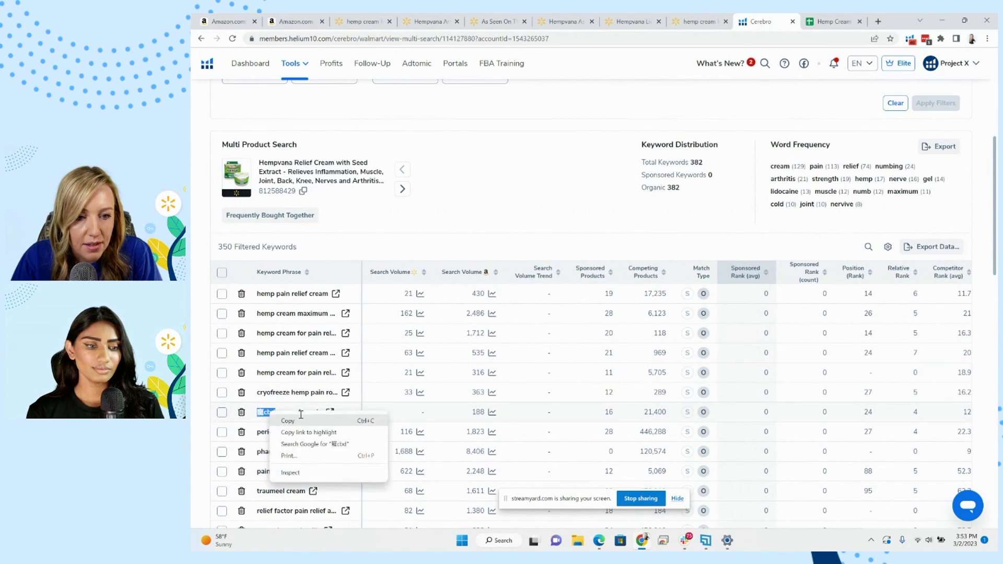
click(292, 425)
scroll(705, 334, up, 3)
click(914, 139)
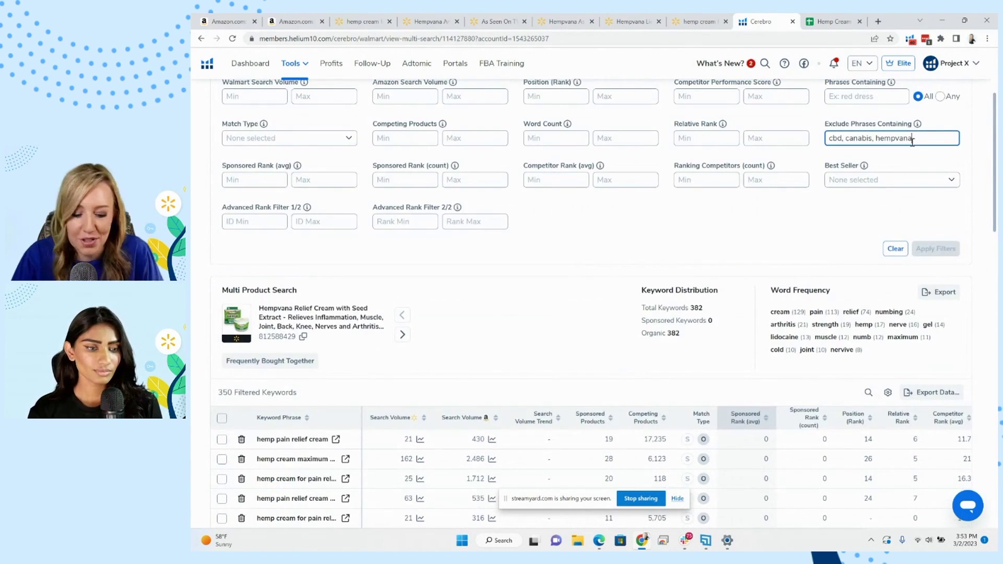
text(,)
right_click(917, 139)
click(894, 227)
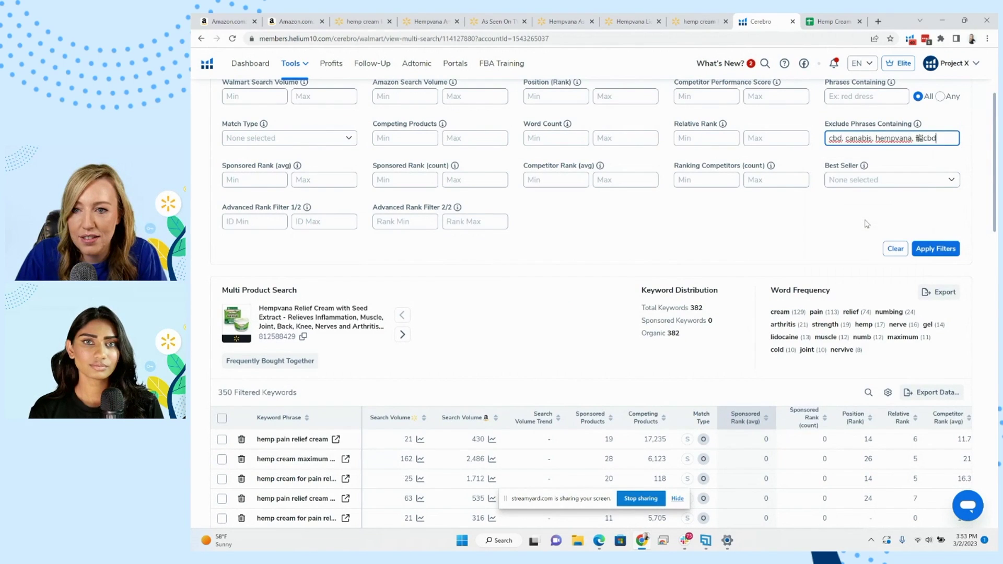
click(939, 250)
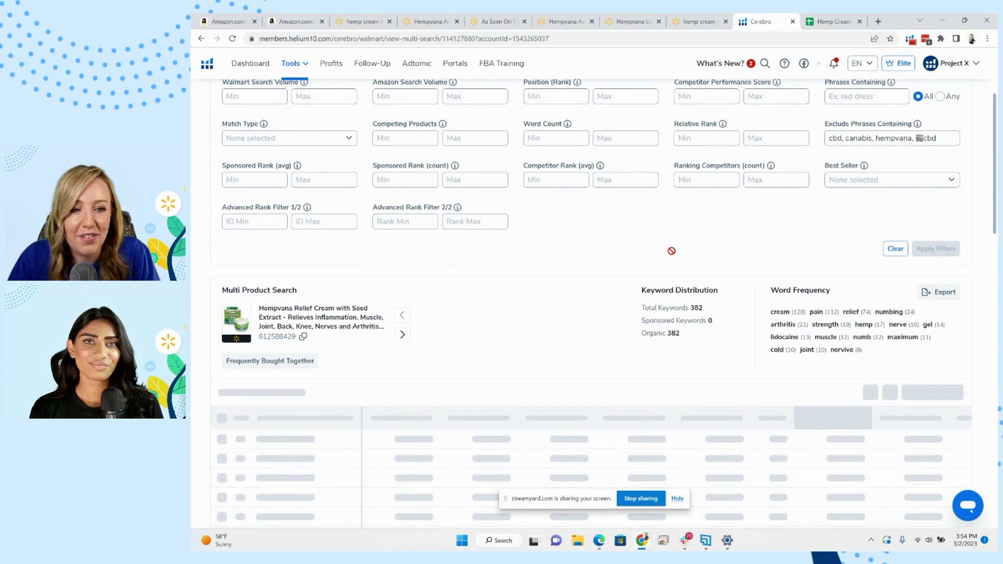
scroll(673, 255, down, 5)
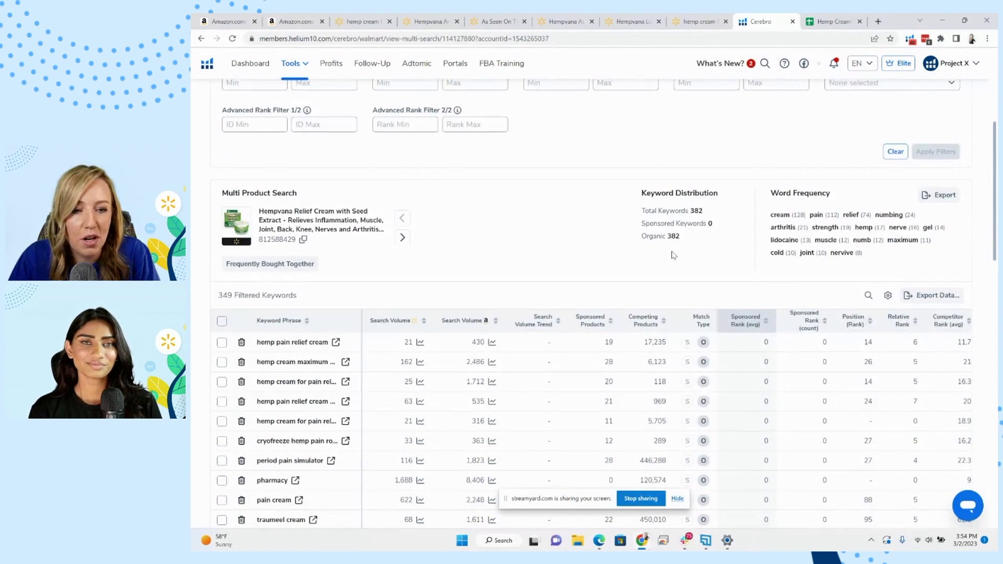
scroll(673, 255, down, 1)
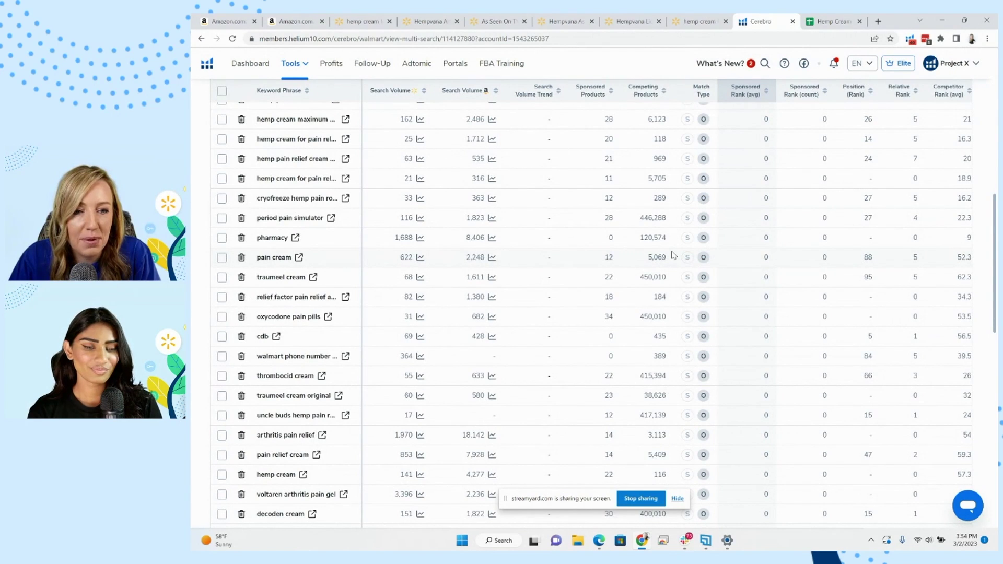
scroll(673, 255, up, 5)
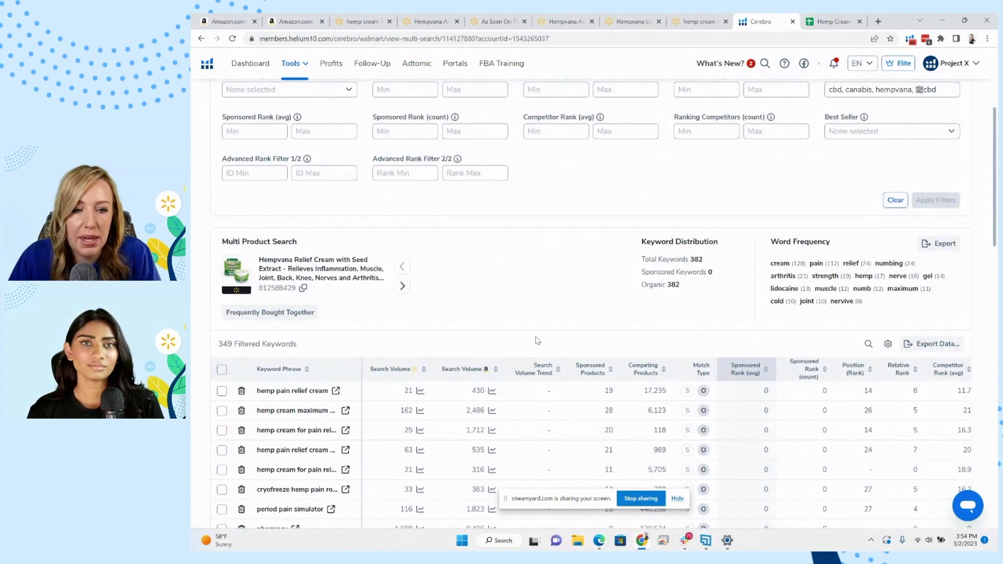
scroll(537, 340, up, 1)
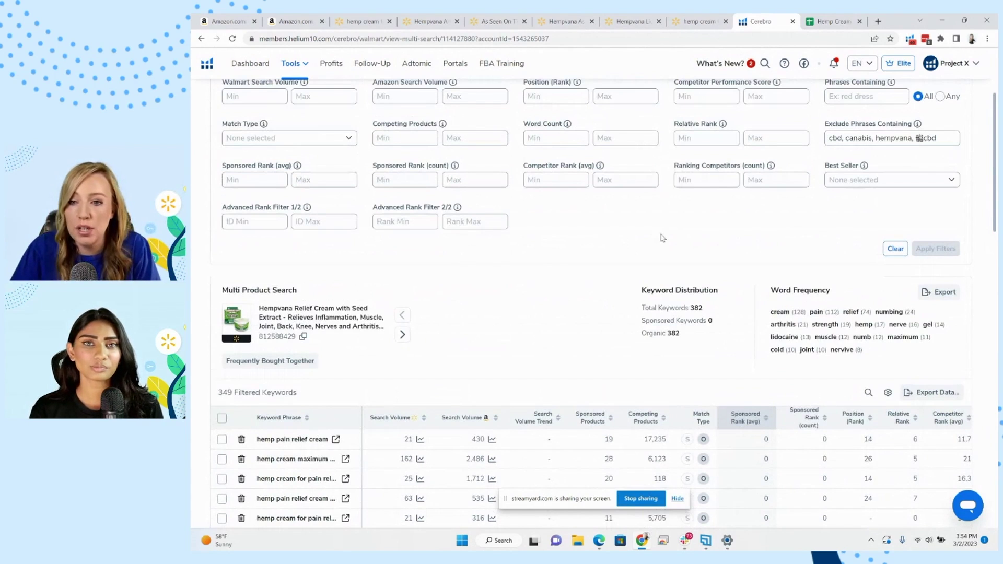
- Filter the keywords to phrases containing 'hemp'
scroll(662, 238, up, 2)
text(hemp)
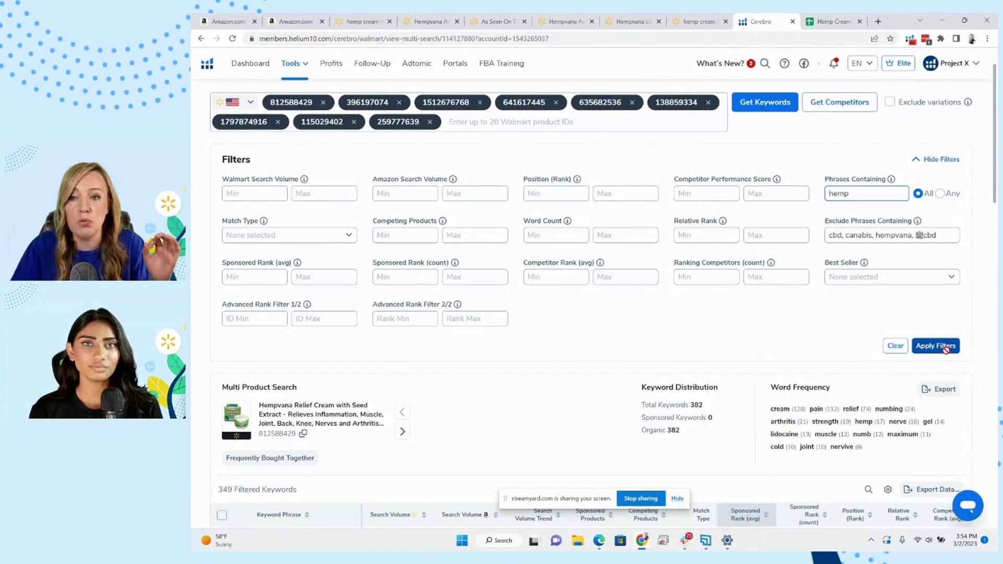
click(945, 347)
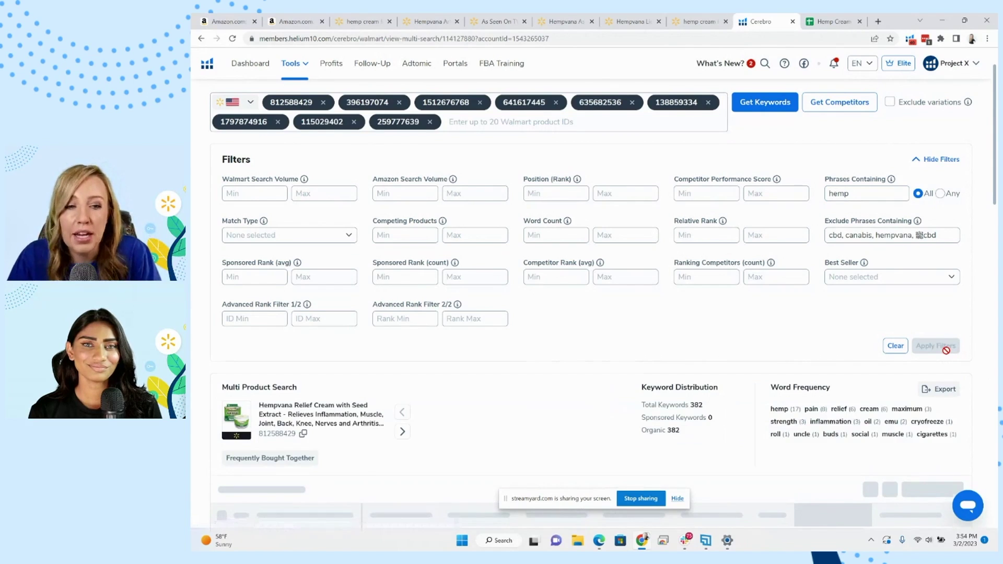
scroll(941, 350, down, 3)
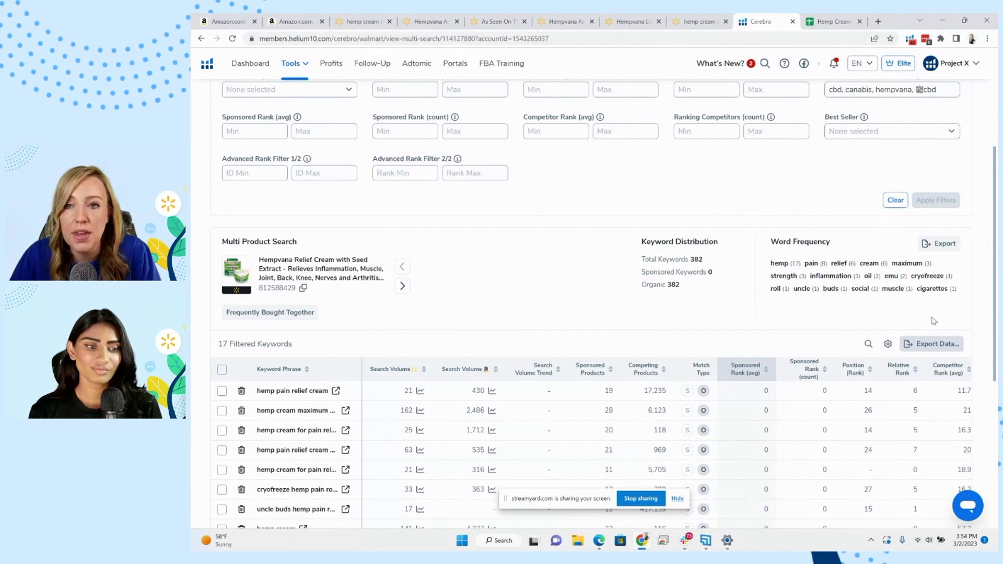
scroll(934, 321, up, 2)
- Replace 'hemp' with 'pain relief' as the required phrase, leaving 52 keywords
double_click(856, 142)
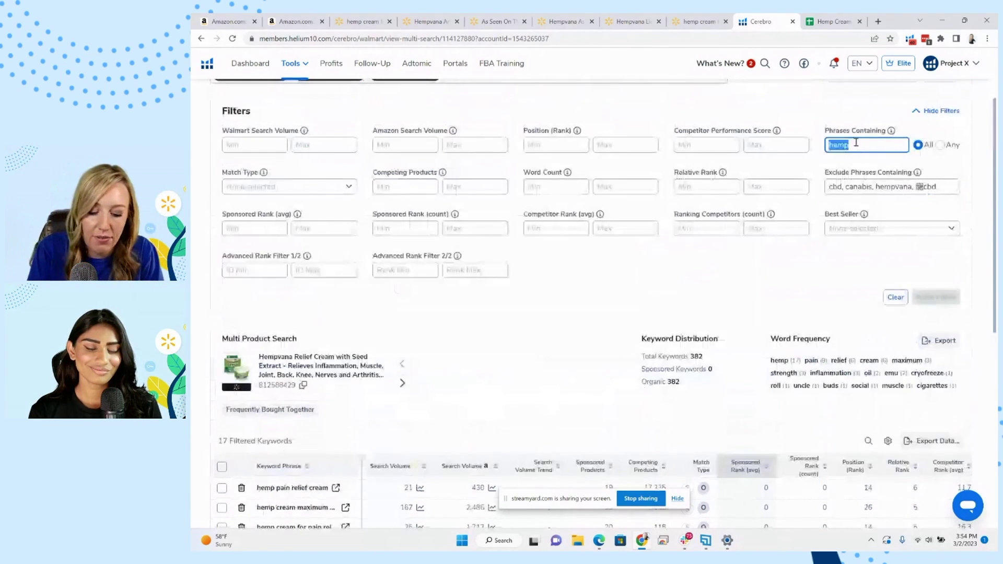
text(pain relief)
key(Return)
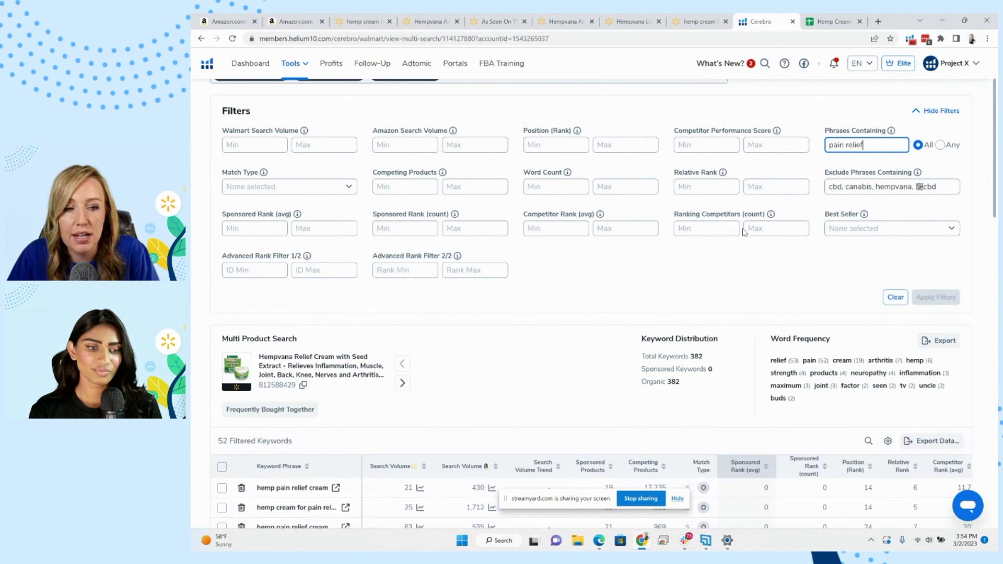
scroll(745, 232, up, 2)
scroll(744, 232, down, 2)
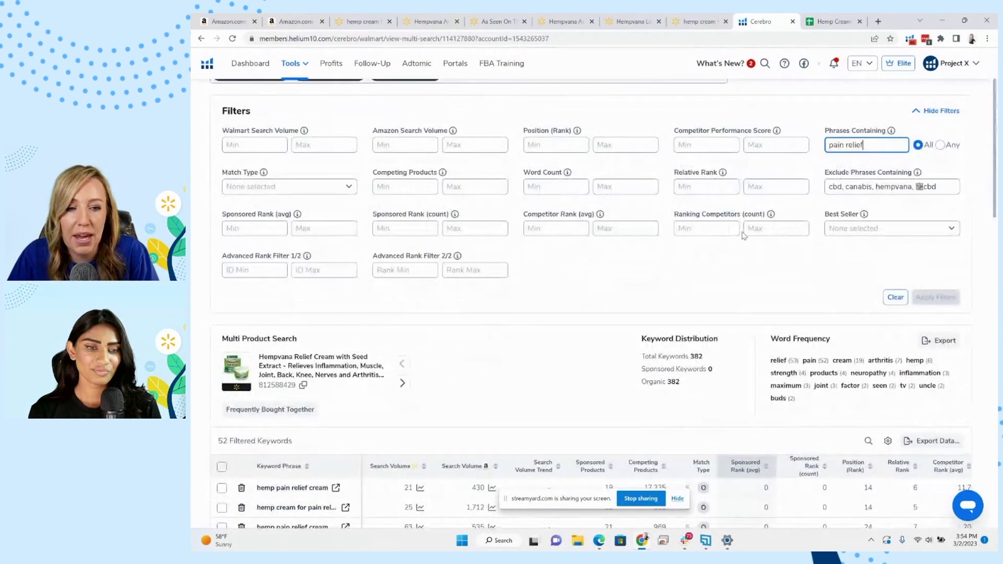
scroll(586, 294, down, 5)
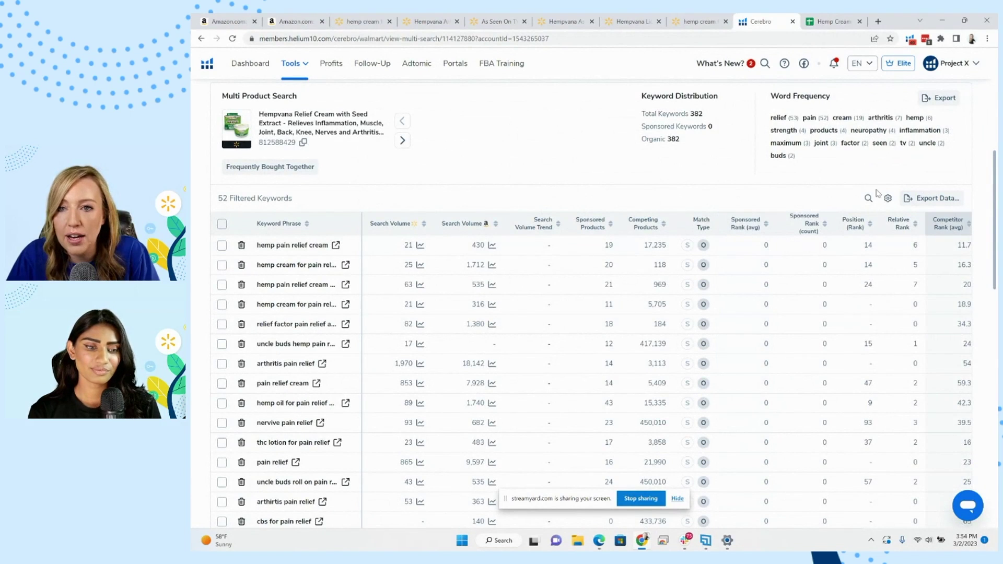
scroll(878, 193, up, 1)
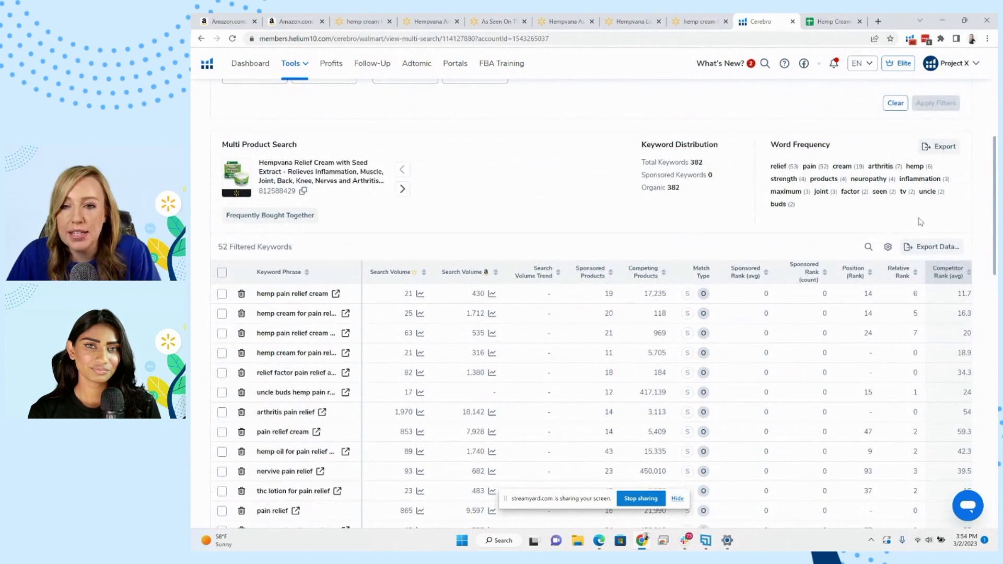
- Export the 52 filtered keywords as a CSV file
click(921, 251)
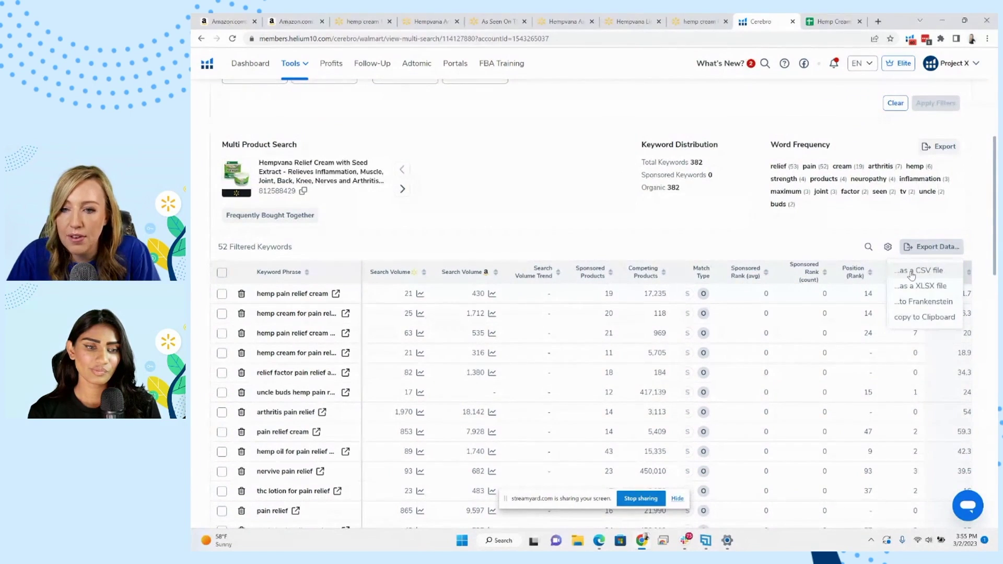
click(919, 272)
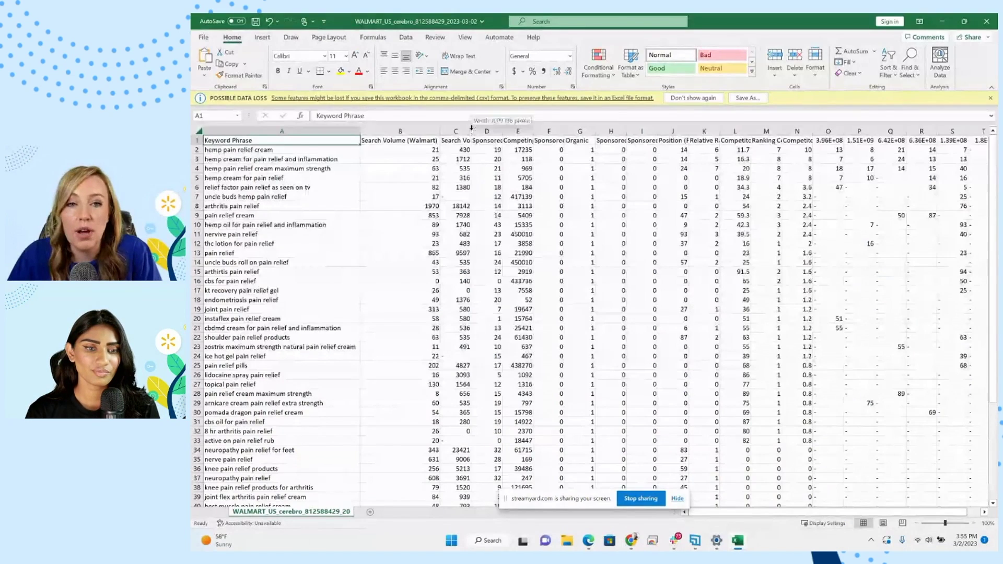
- Delete columns D through U from the Cerebro export
drag(658, 134, 910, 133)
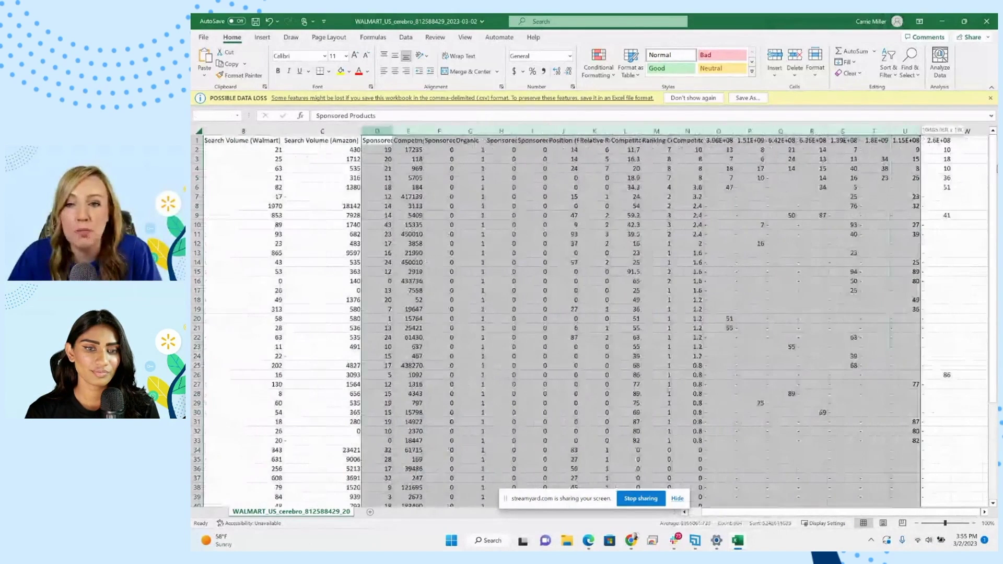
drag(921, 130, 921, 131)
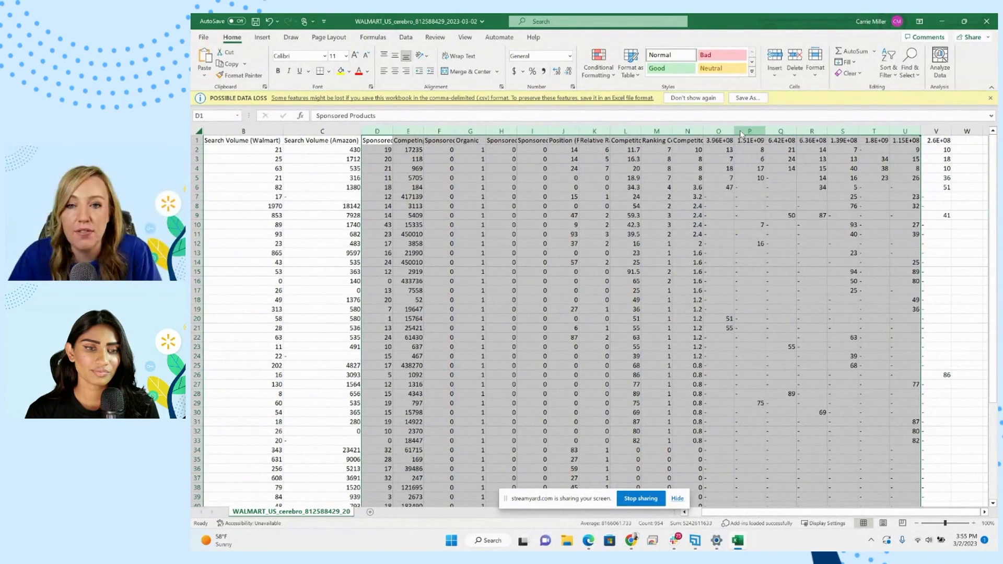
right_click(741, 134)
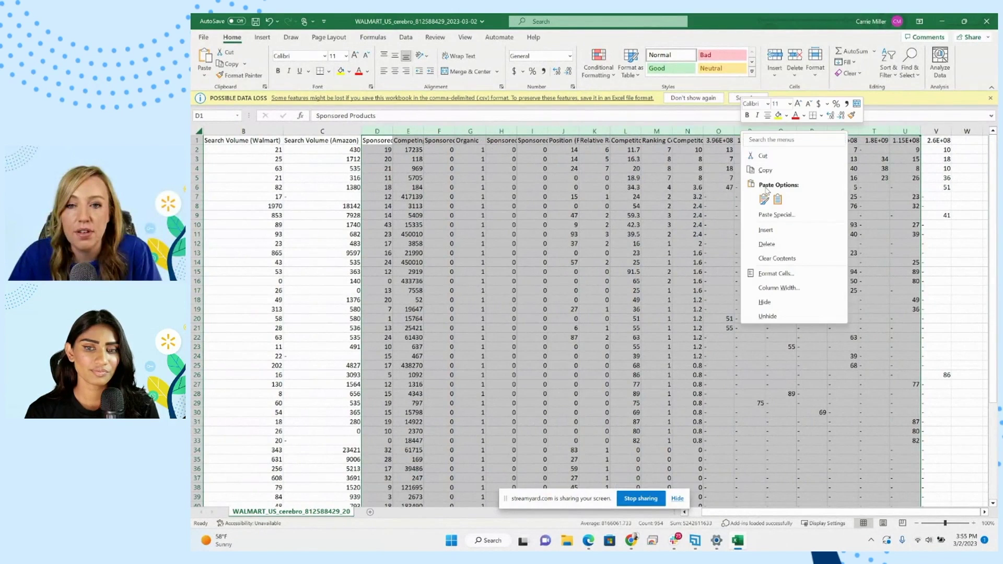
click(767, 244)
- Dismiss the privacy notice and look over the remaining keywords in cells A2 to A4 and below
drag(314, 264, 313, 270)
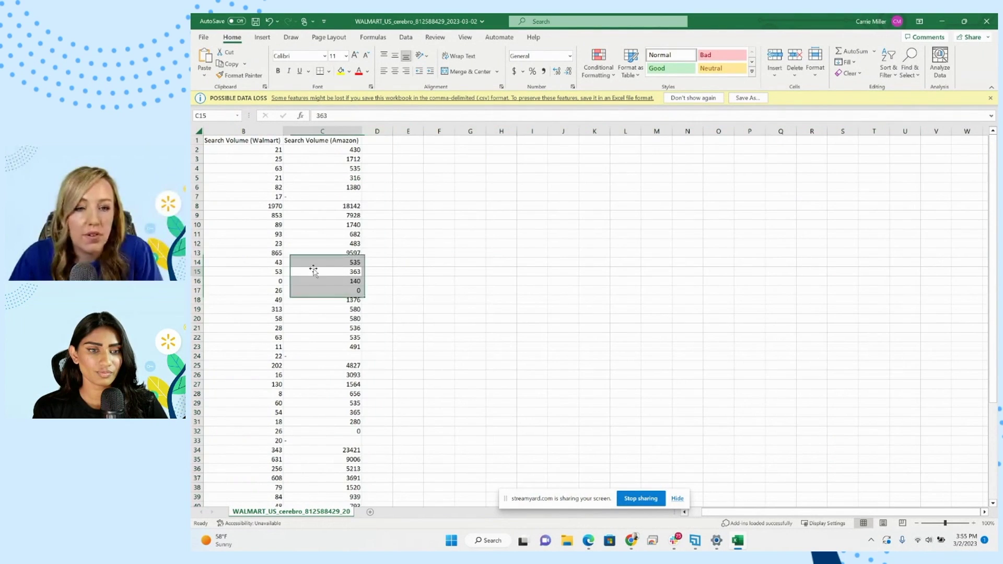
click(313, 270)
key(Left)
key(Left)
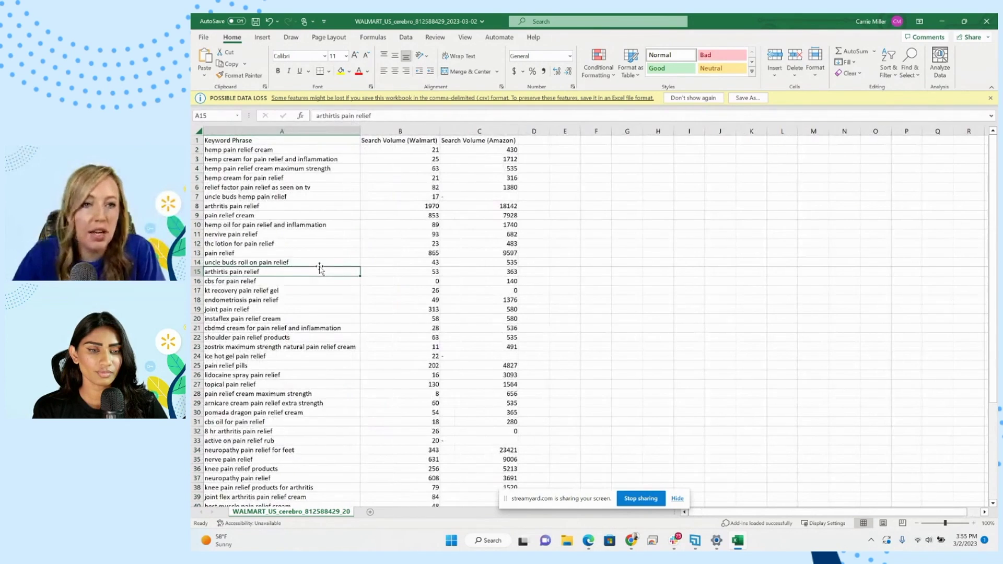
scroll(319, 241, down, 3)
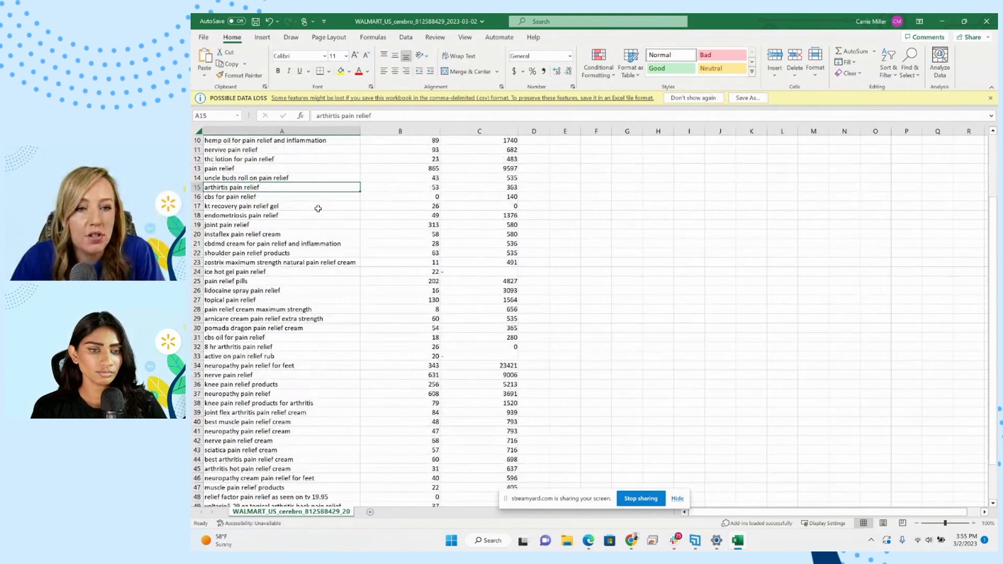
scroll(318, 209, down, 3)
scroll(318, 208, down, 1)
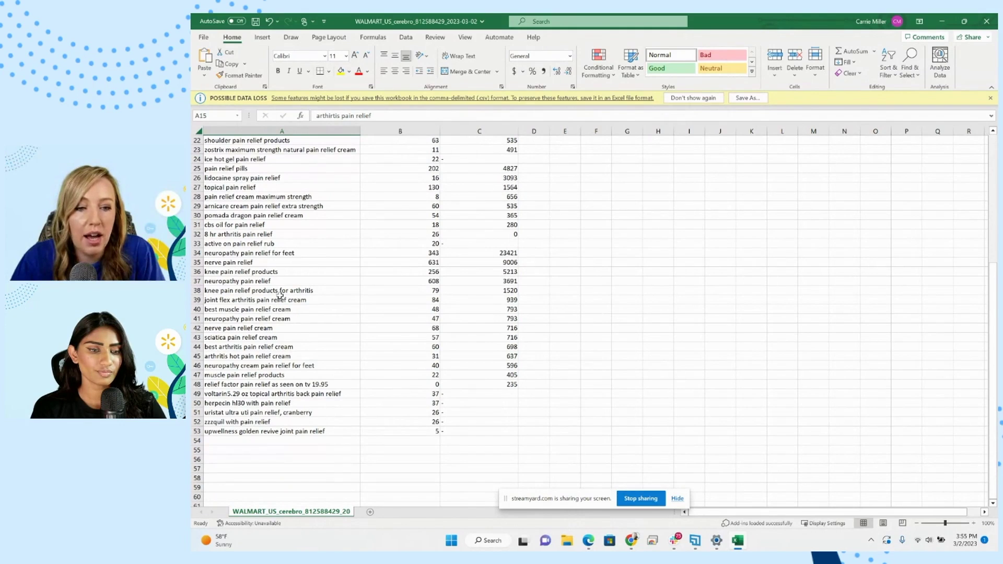
scroll(280, 296, up, 7)
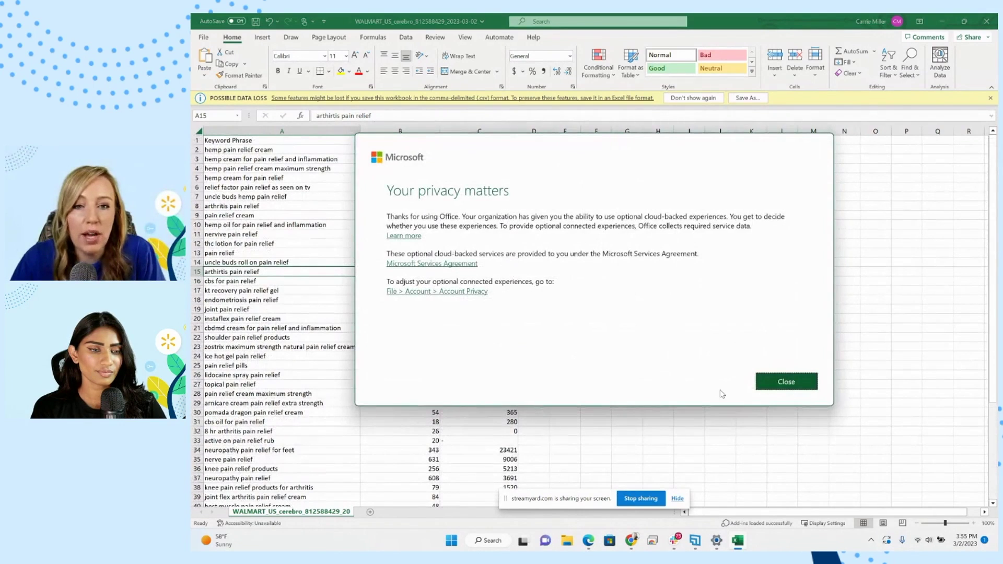
key(Escape)
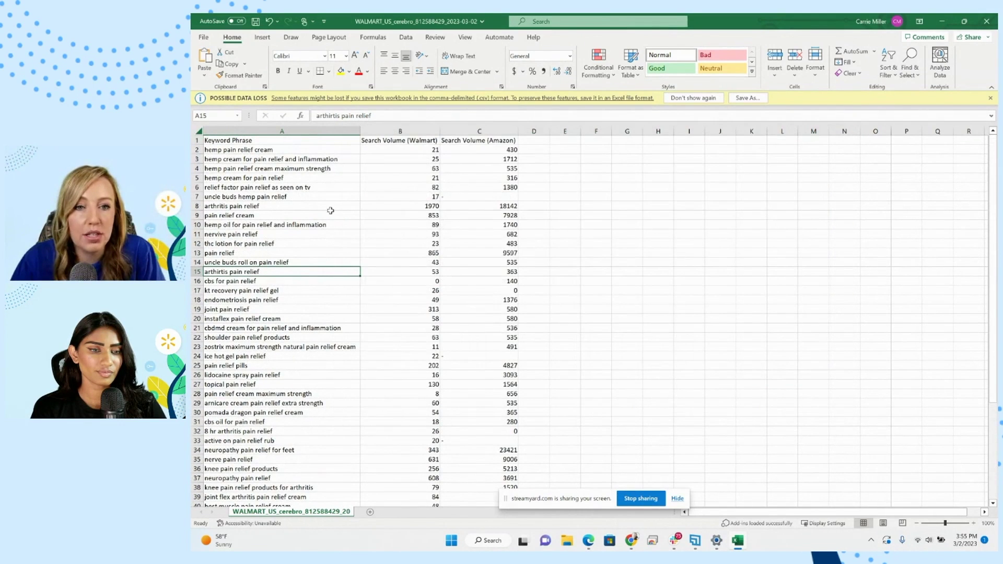
click(243, 150)
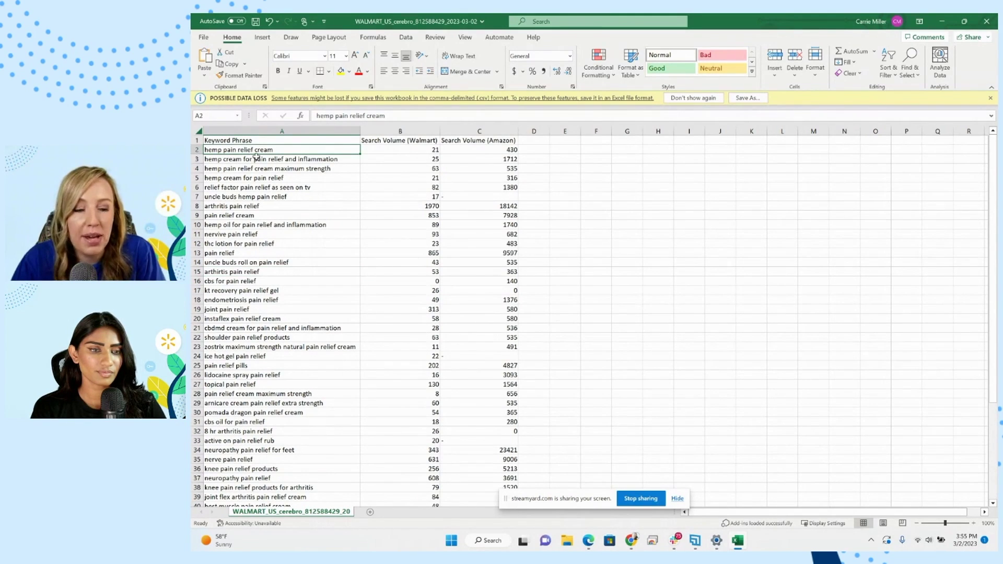
click(256, 159)
click(256, 168)
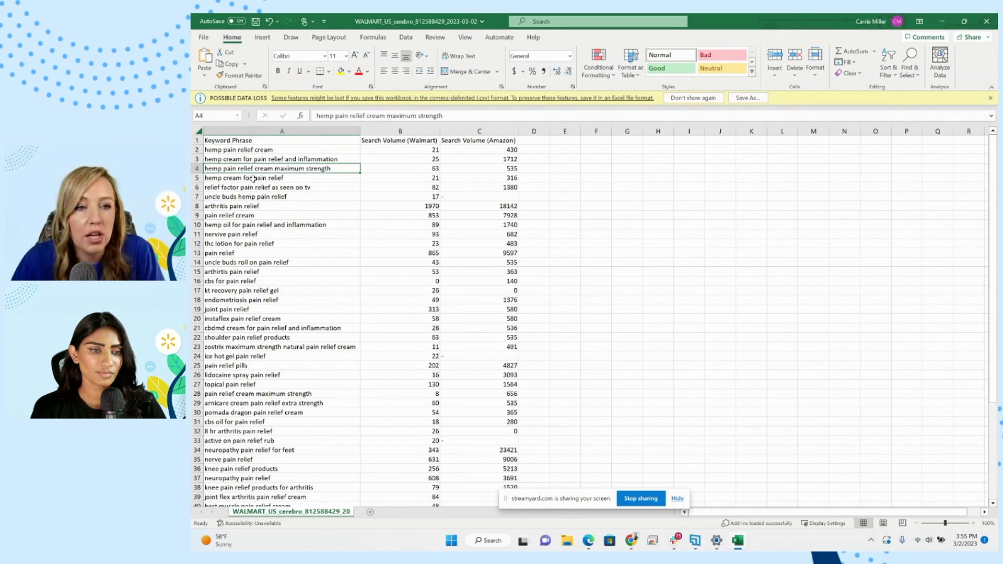
scroll(256, 248, down, 7)
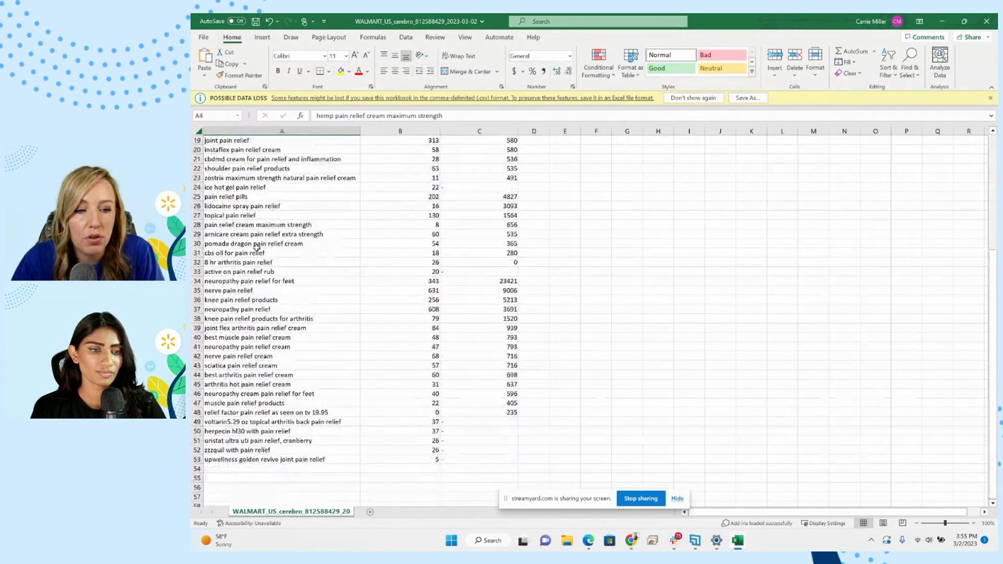
scroll(453, 277, up, 6)
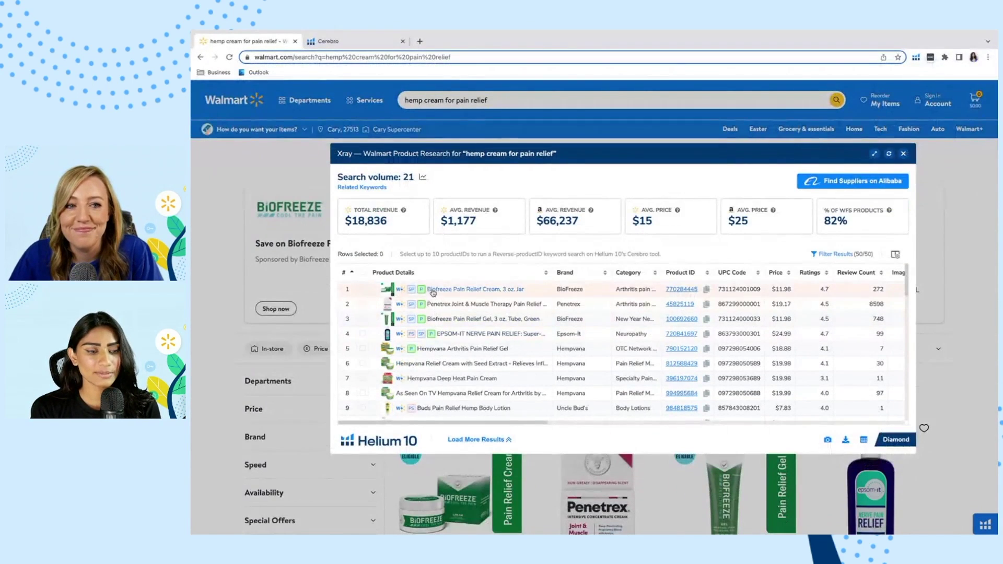
- Tick the Biofreeze, Blue-Emu, Nature's Willow and MagniLife pain creams in Xray and run Cerebro on them
mouse_move(434, 294)
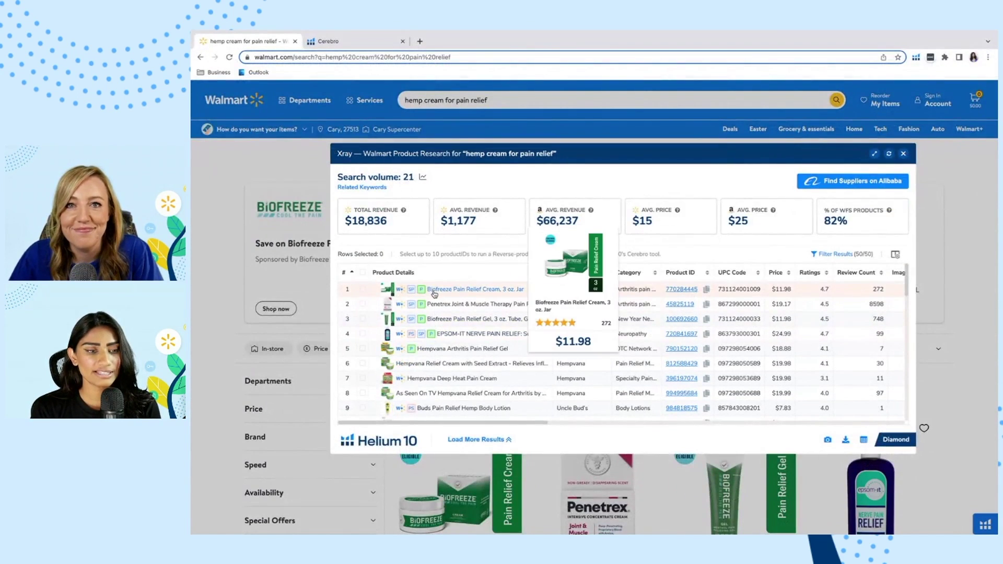
click(363, 290)
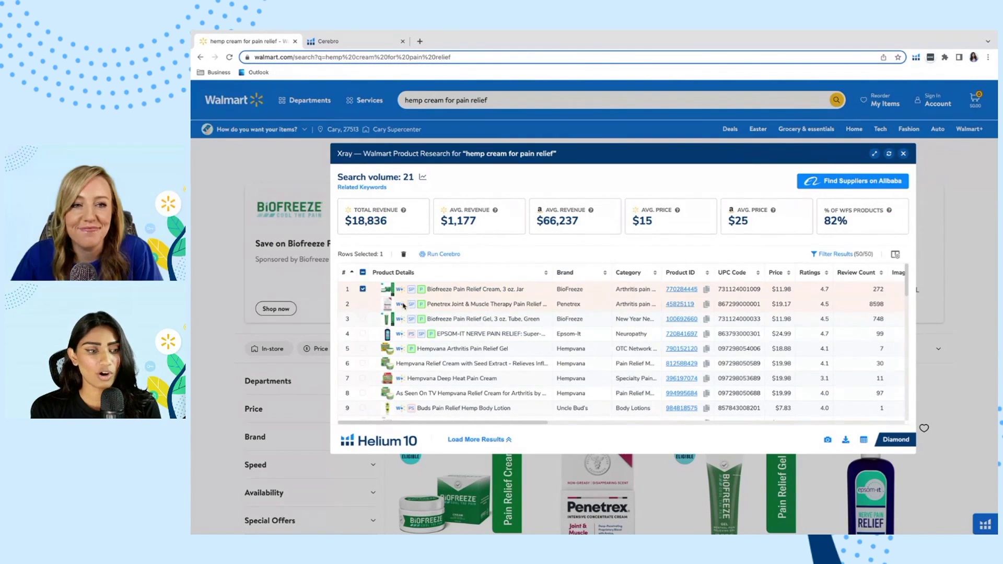
mouse_move(437, 309)
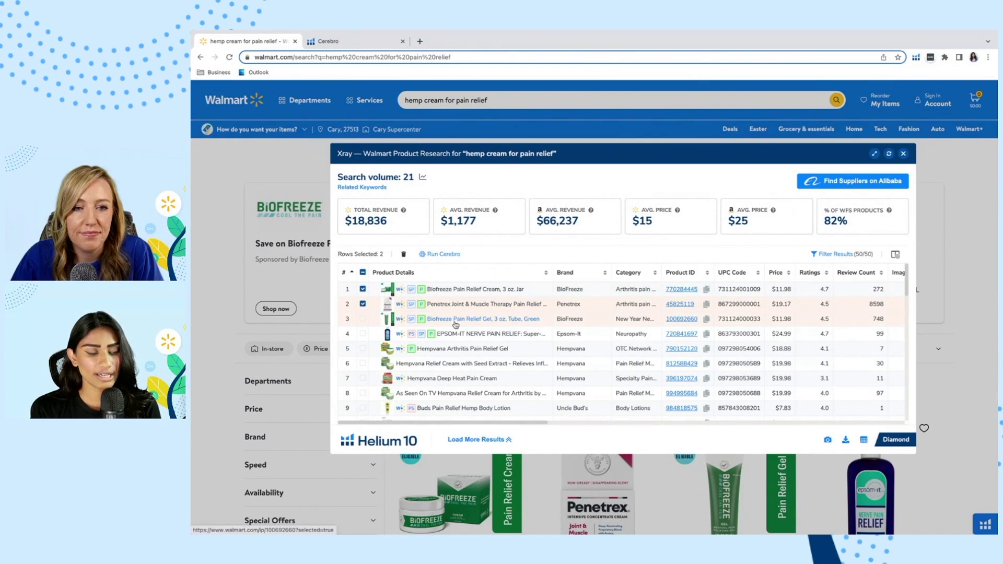
mouse_move(456, 324)
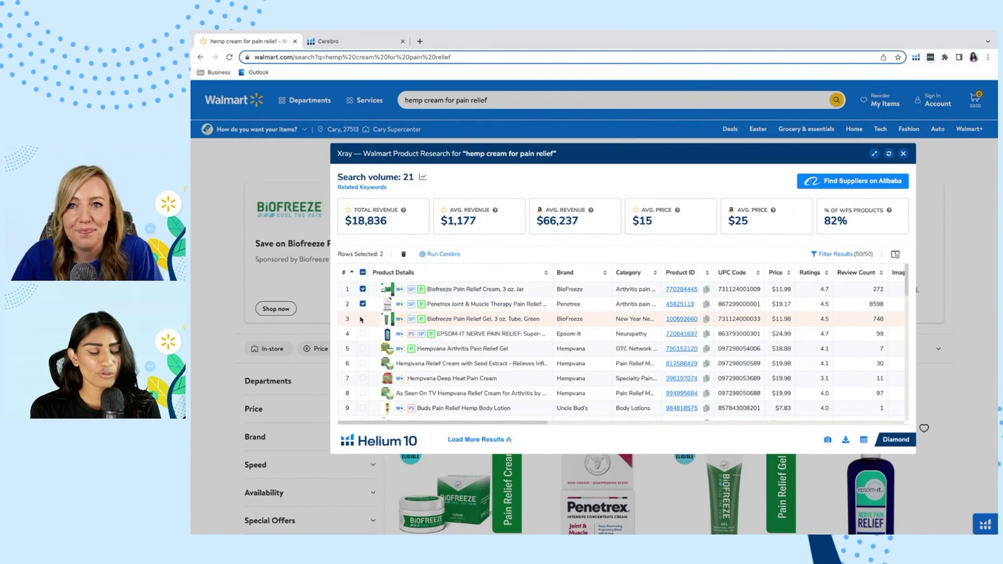
scroll(515, 333, down, 2)
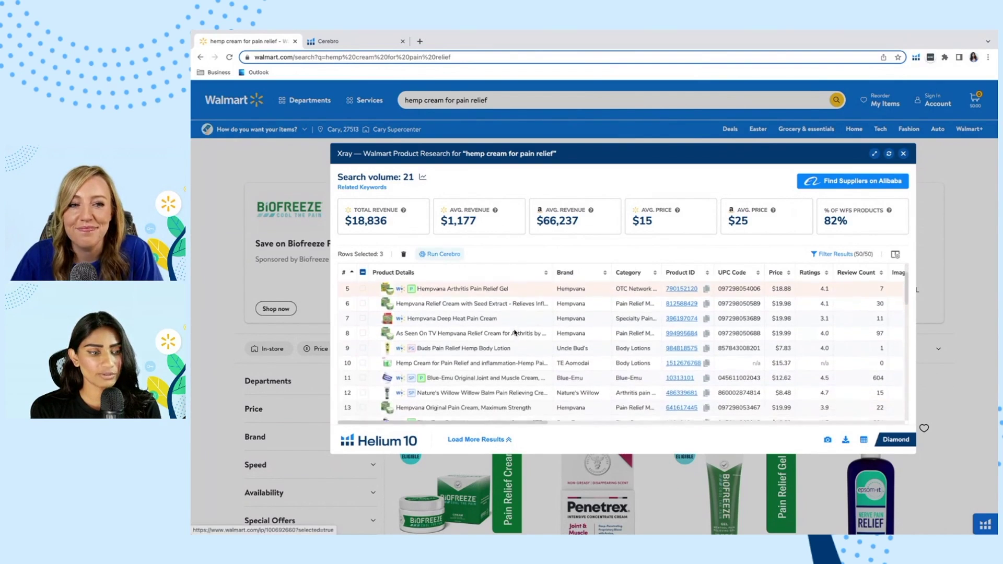
scroll(514, 332, down, 1)
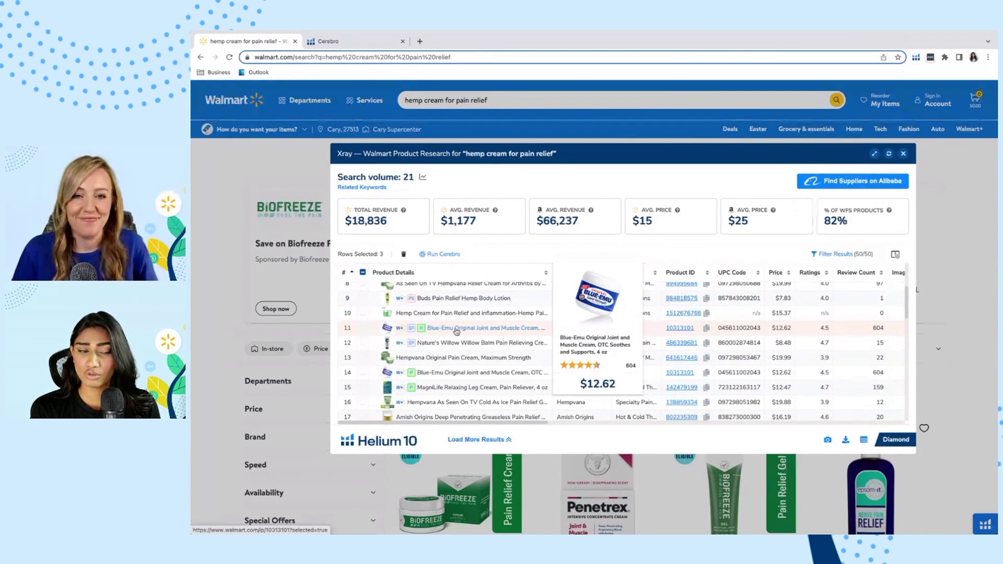
click(363, 328)
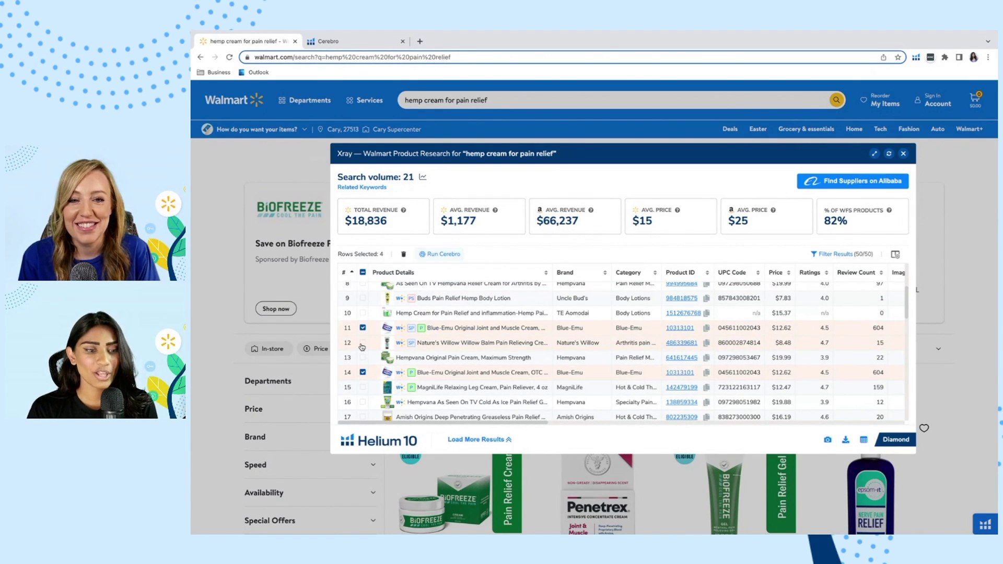
click(363, 344)
scroll(413, 353, down, 3)
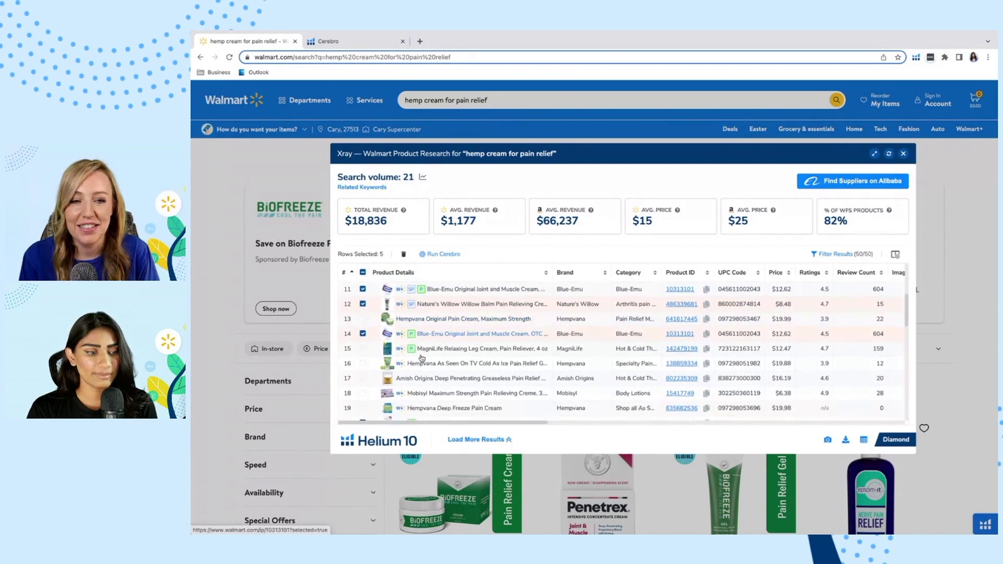
mouse_move(420, 343)
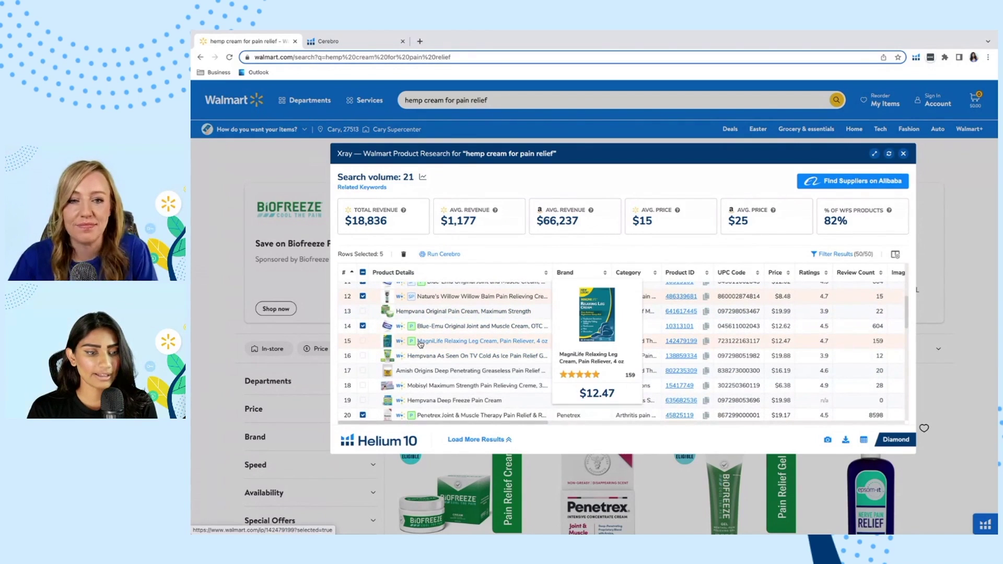
click(362, 340)
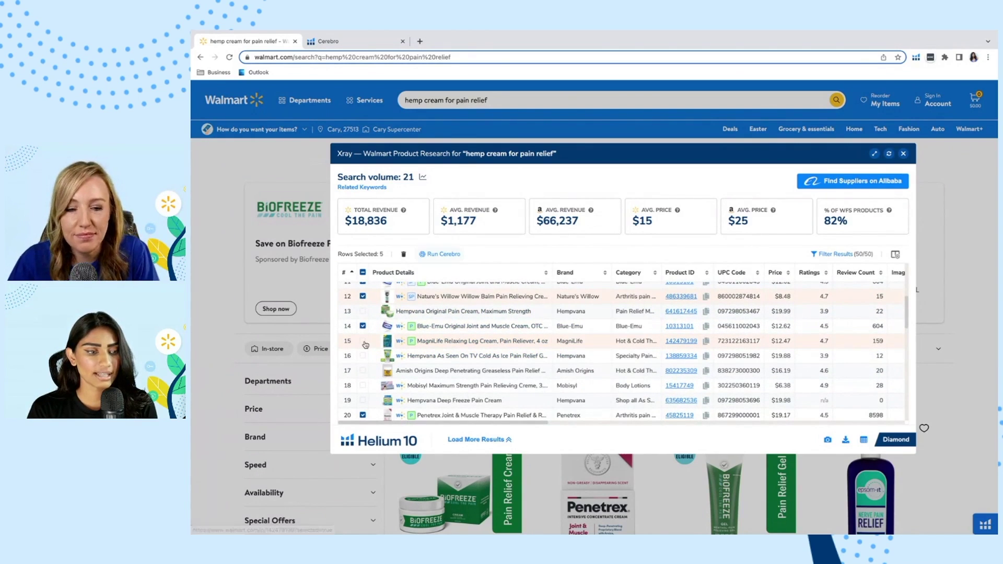
click(434, 255)
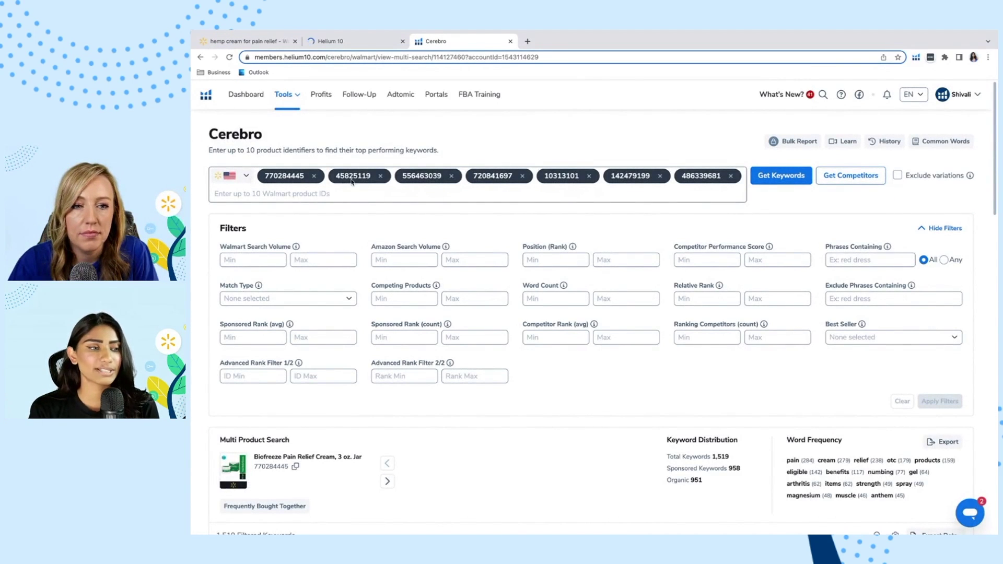
scroll(755, 194, down, 1)
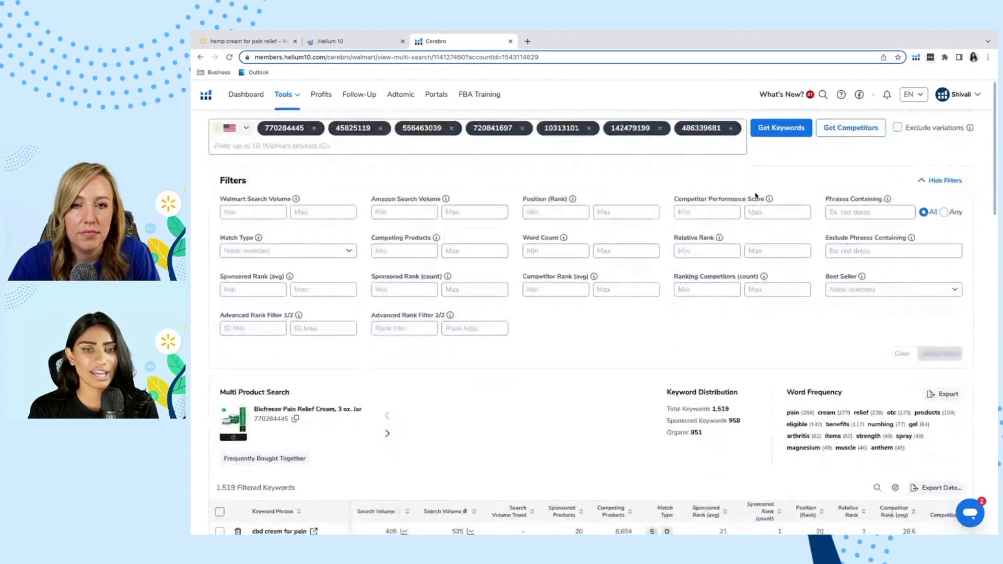
scroll(672, 269, down, 4)
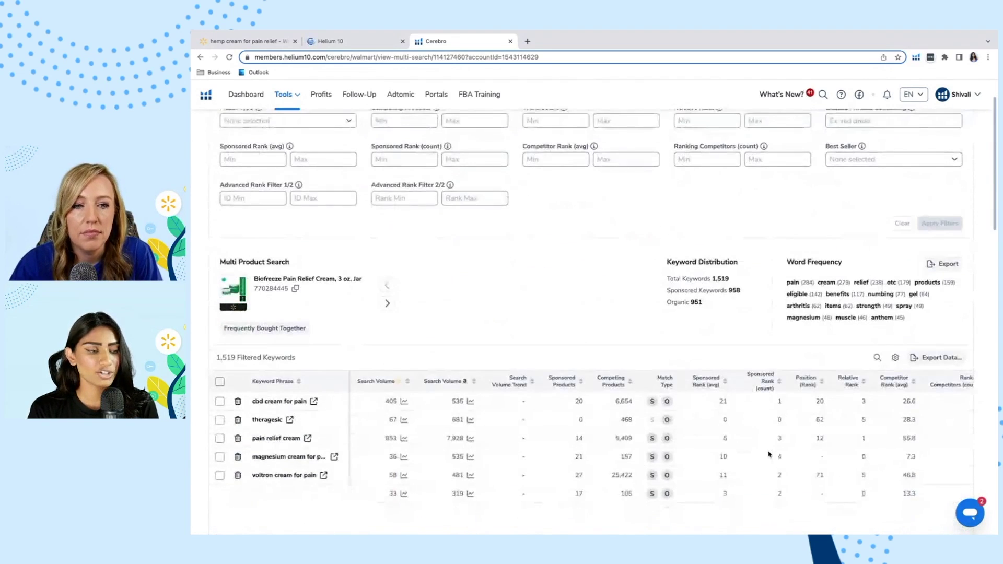
scroll(769, 455, down, 1)
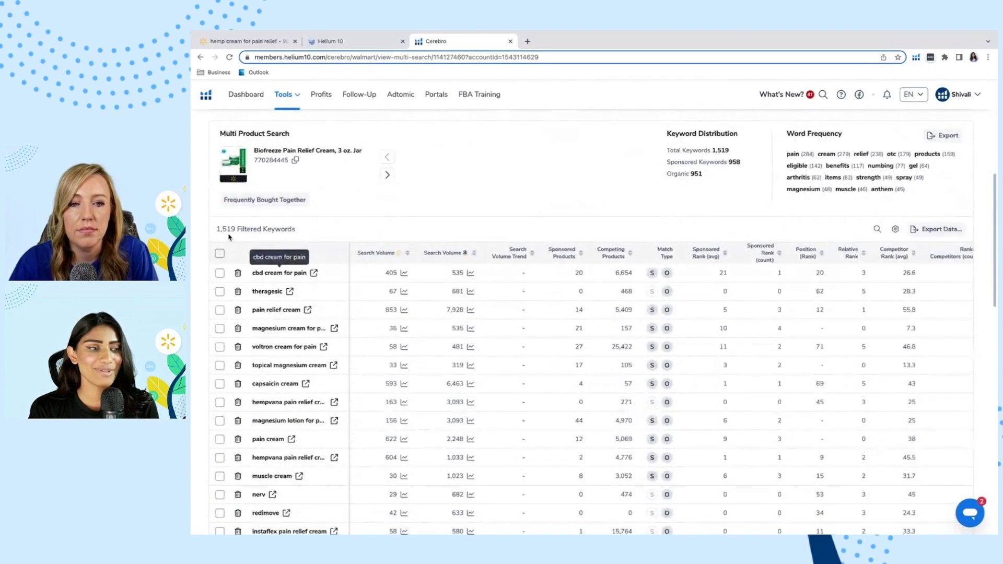
scroll(228, 236, up, 5)
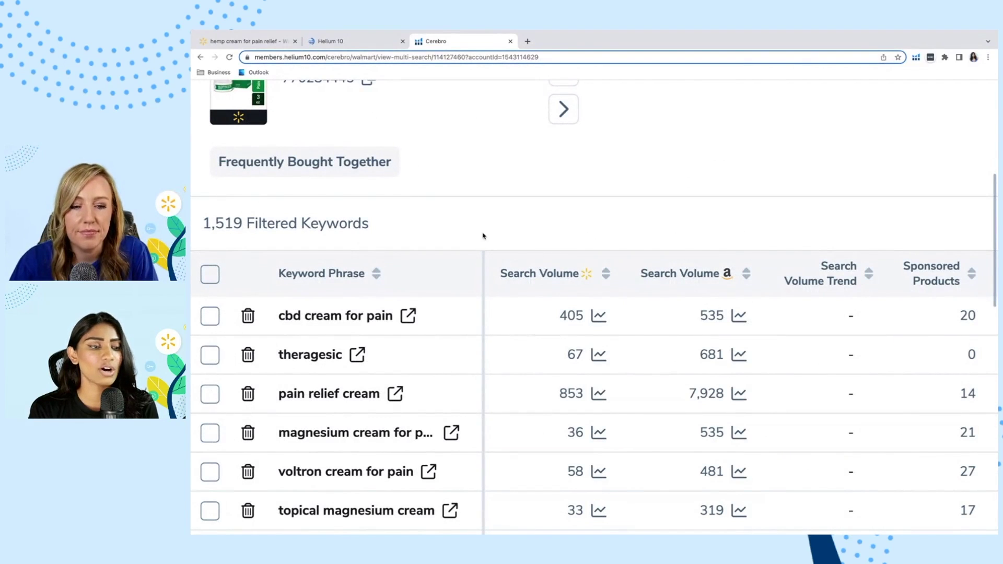
scroll(483, 236, down, 5)
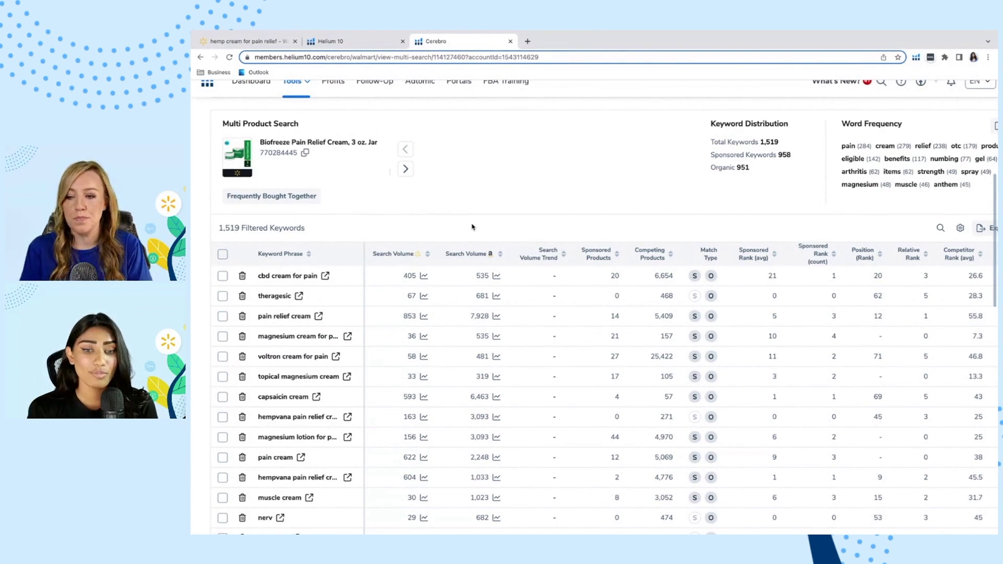
scroll(472, 226, down, 3)
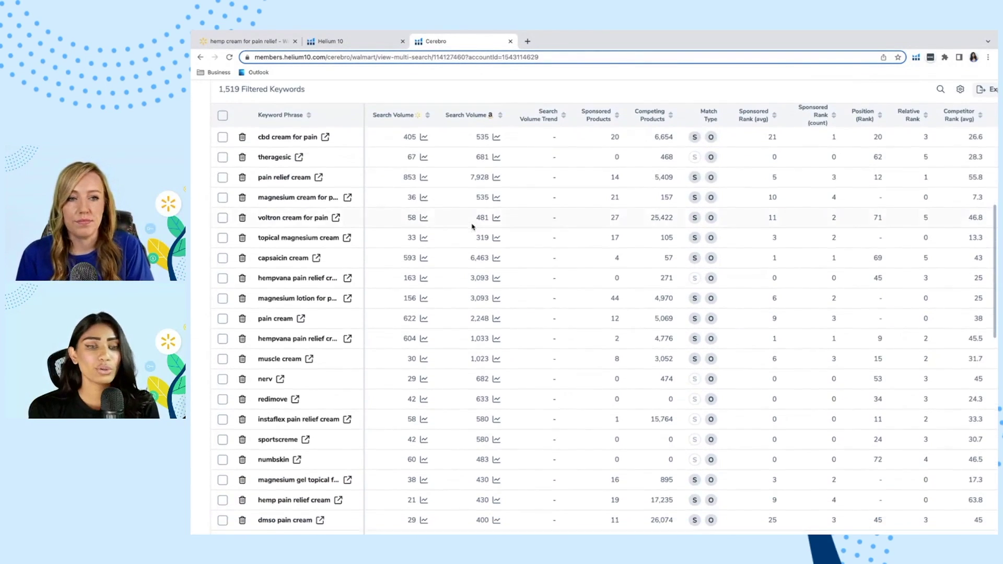
scroll(471, 227, up, 4)
scroll(472, 227, up, 5)
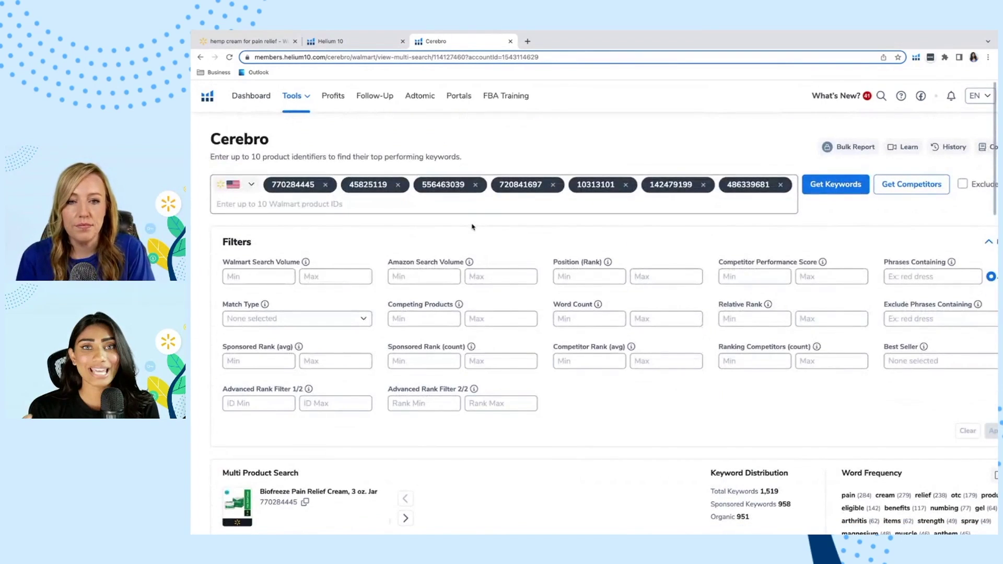
scroll(717, 317, right, 2)
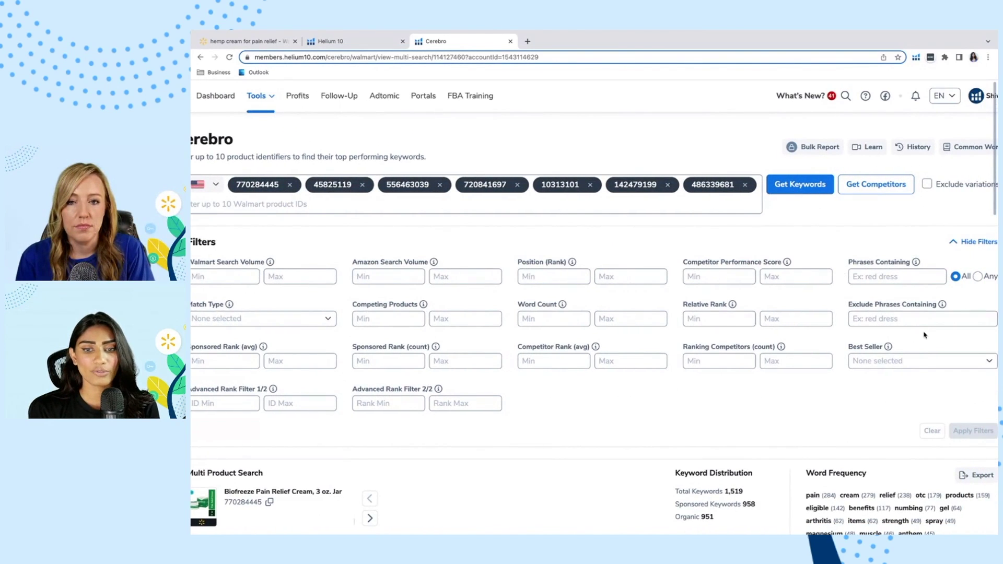
- Require 'pain relief' and exclude cbd, hempvana and biofreeze, then browse the 1,519 listed keywords
click(872, 276)
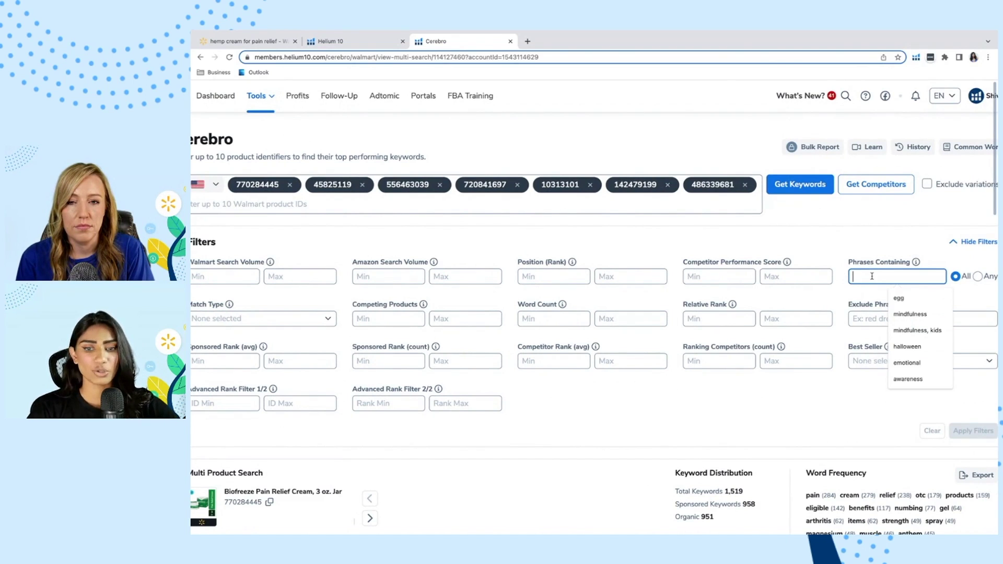
text(pain relief)
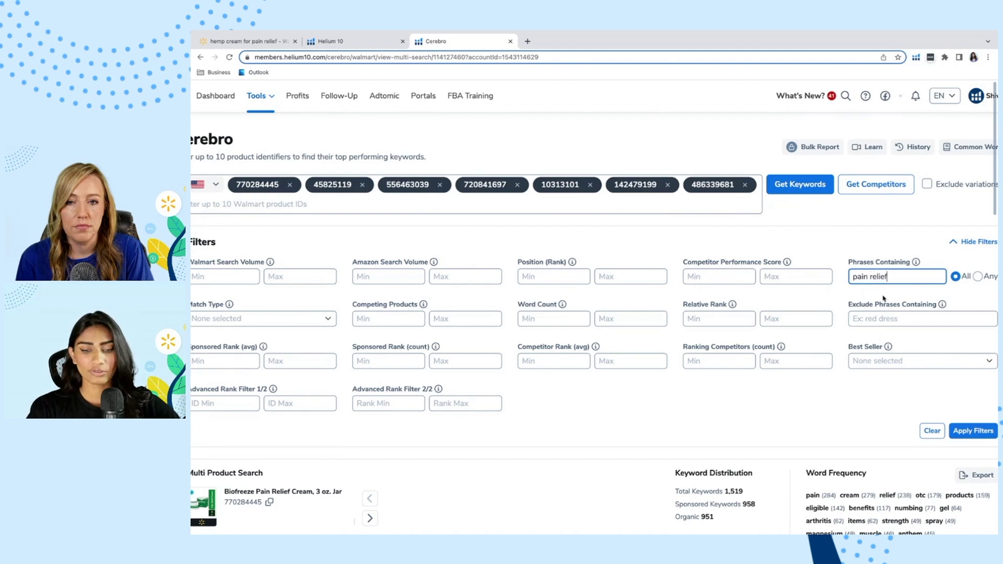
click(865, 318)
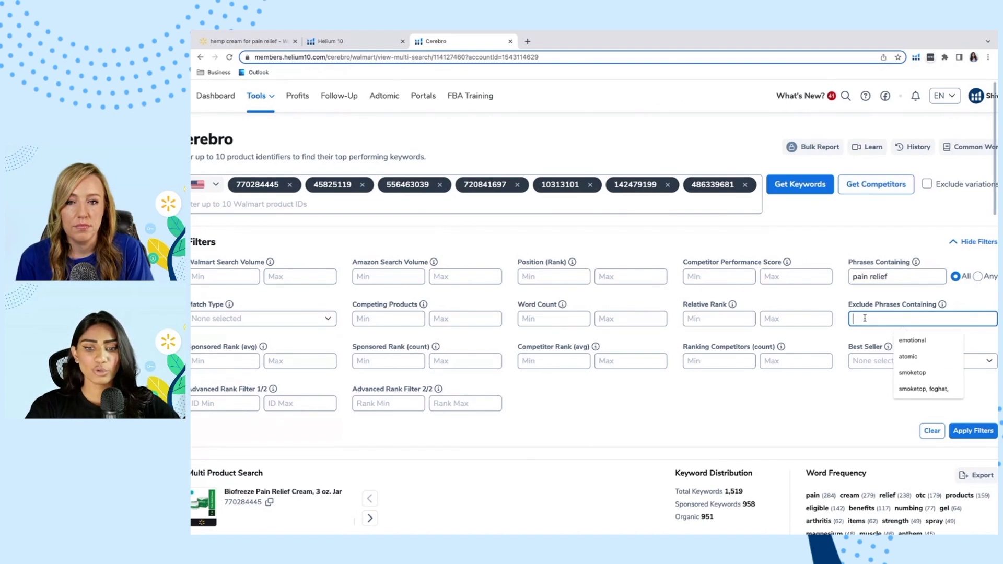
text(cbd,)
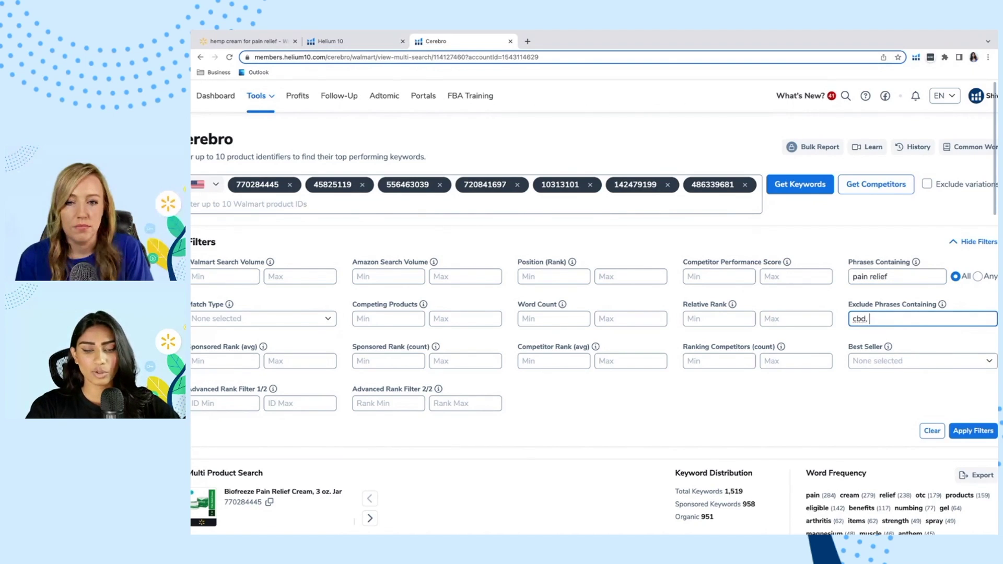
text( hempva)
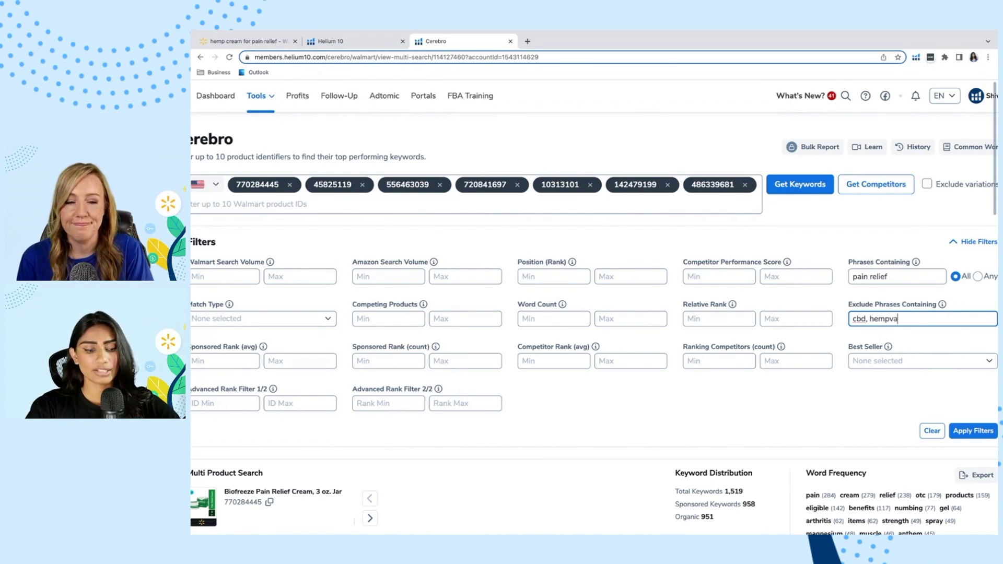
text(na, biofreeze)
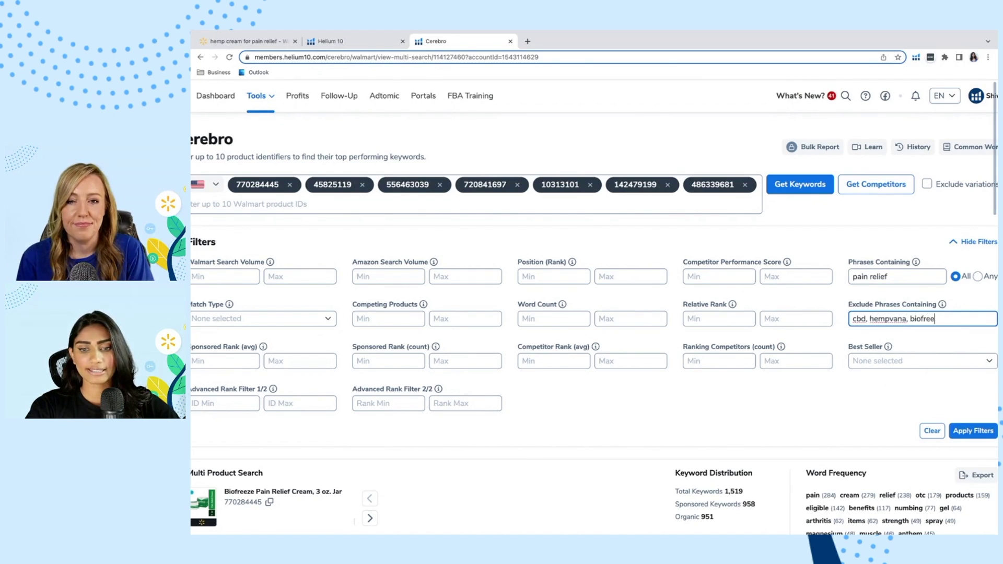
click(723, 420)
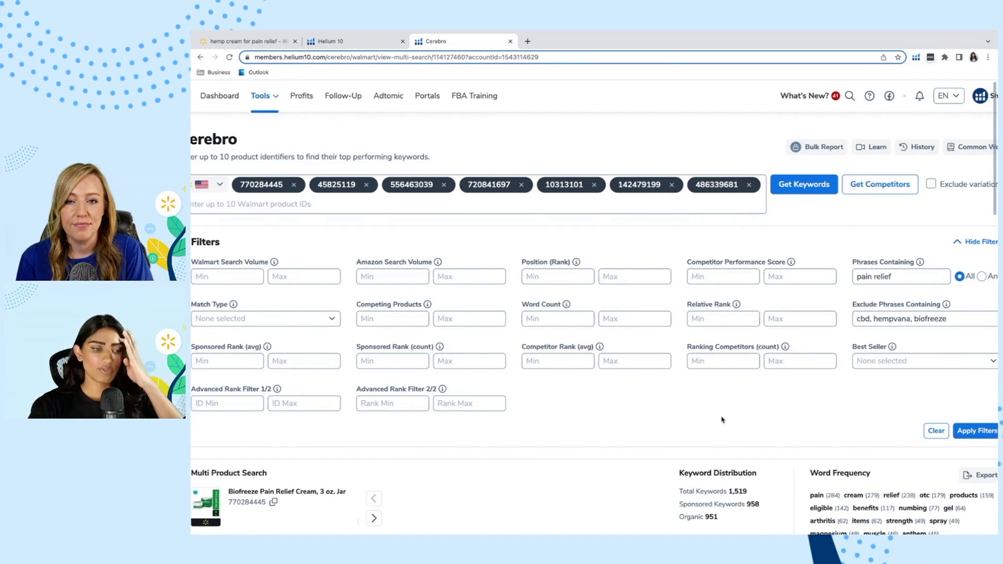
scroll(723, 420, left, 2)
scroll(723, 420, down, 1)
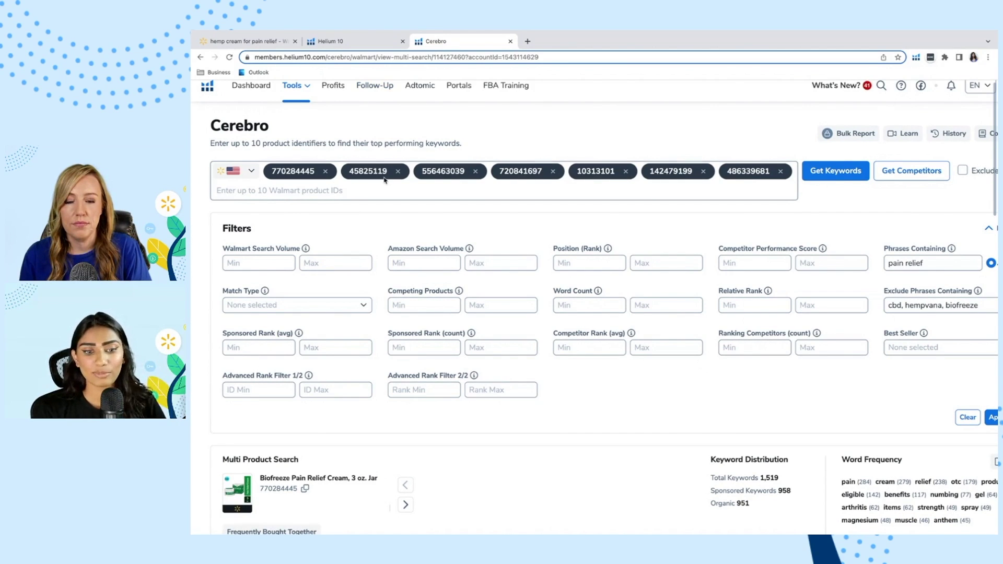
click(590, 343)
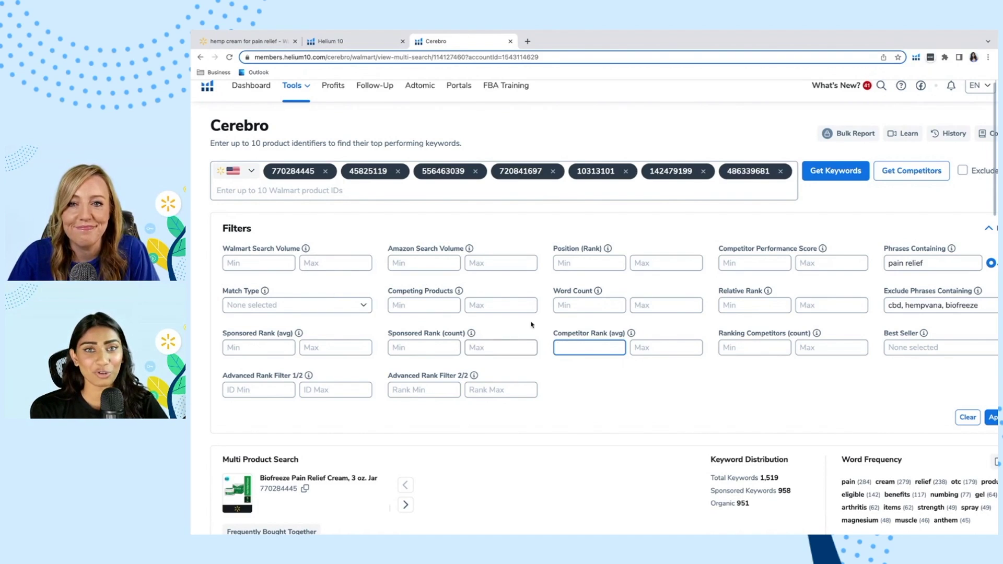
scroll(780, 386, down, 1)
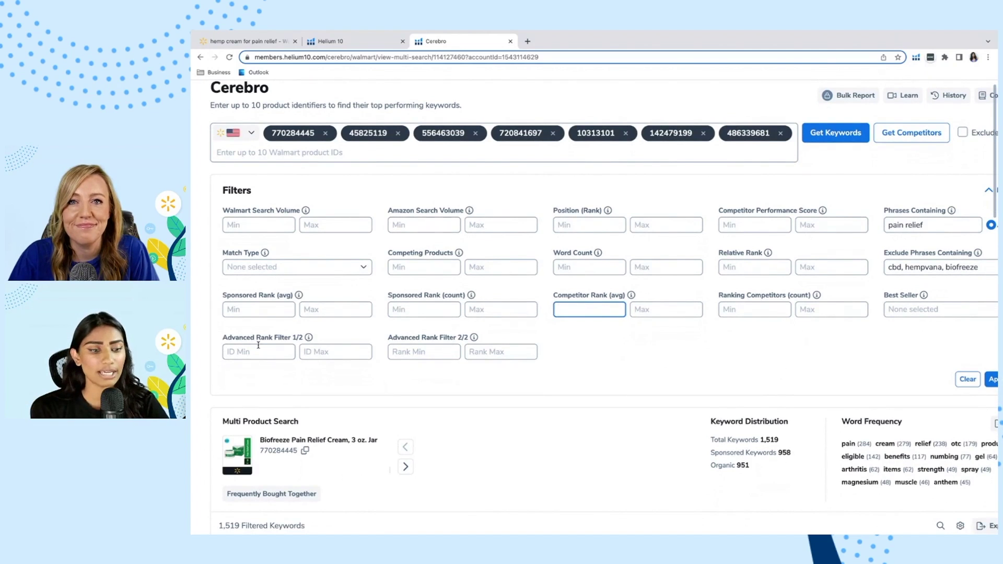
mouse_move(474, 339)
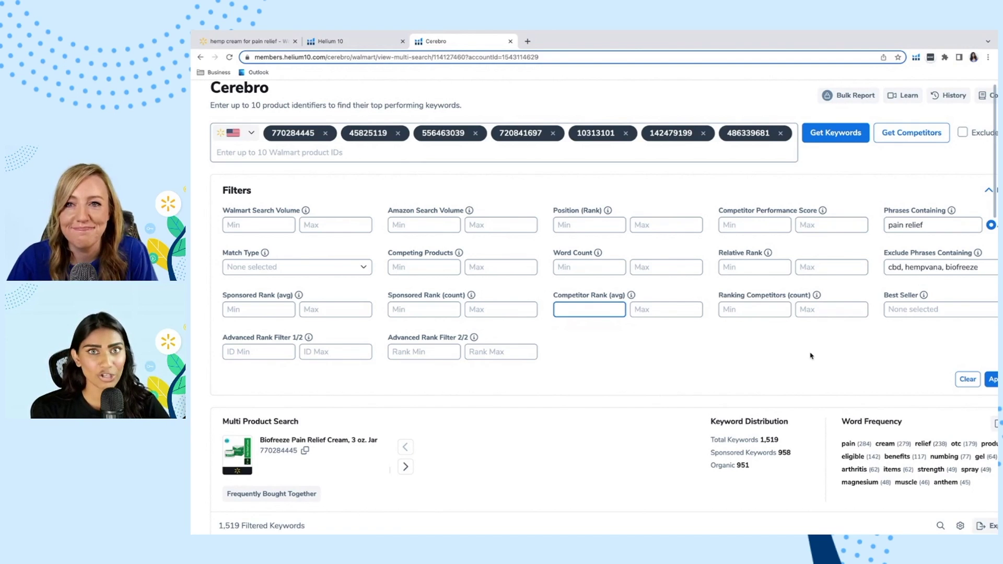
scroll(811, 357, right, 3)
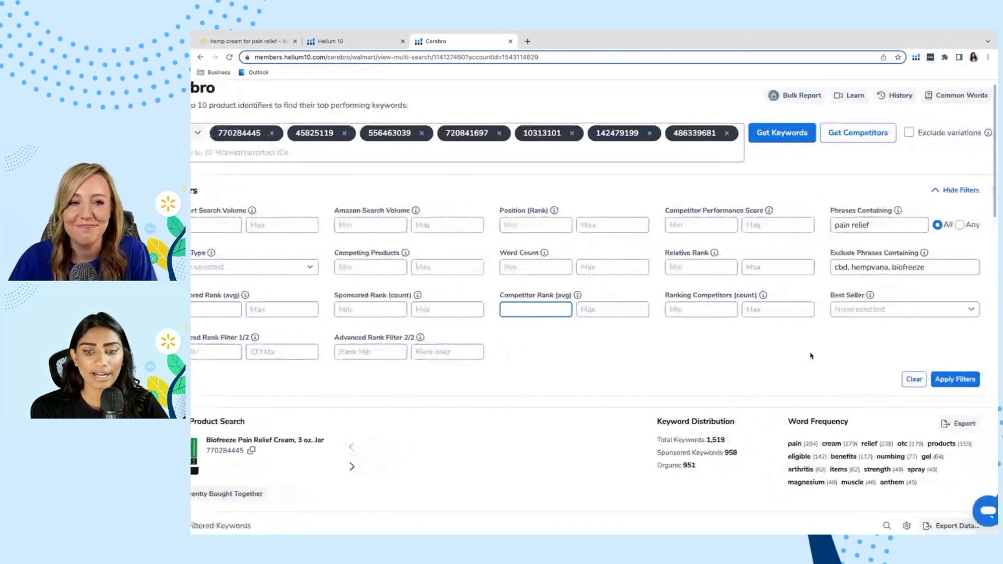
- Apply the phrase filters, then delete the 'instaflex pain relief cream' keyword from the results
click(941, 380)
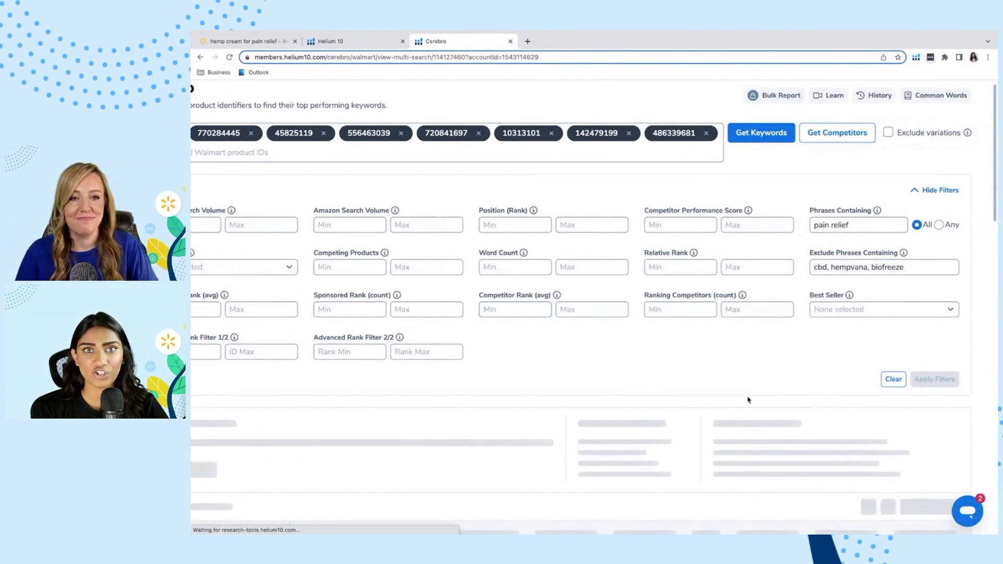
scroll(677, 401, left, 3)
scroll(676, 402, down, 5)
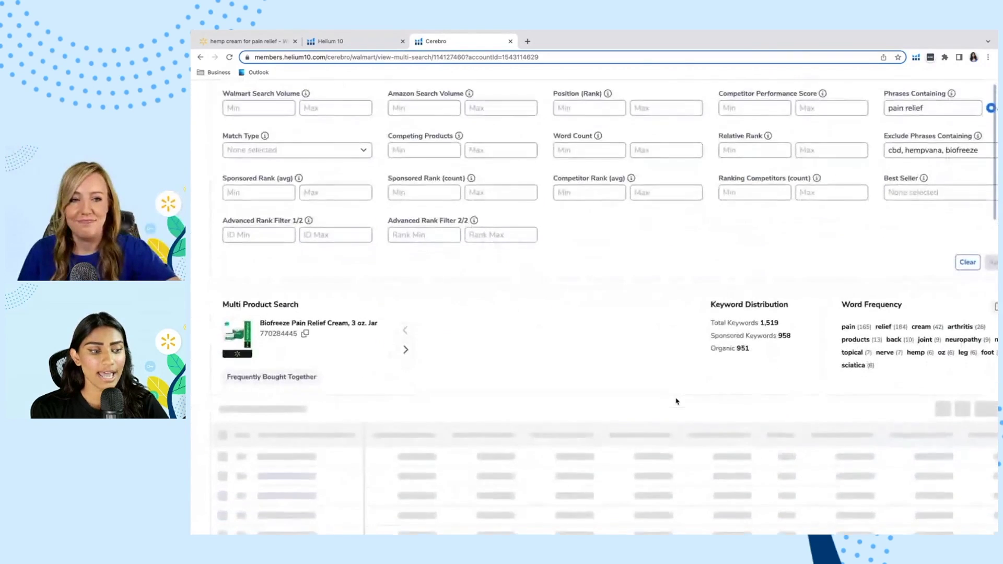
scroll(677, 402, down, 2)
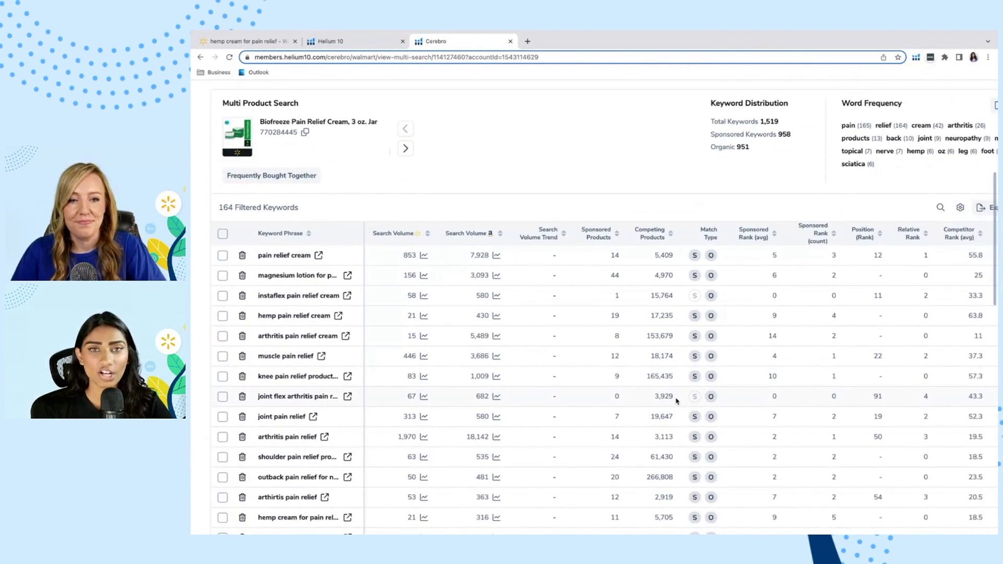
scroll(634, 397, down, 2)
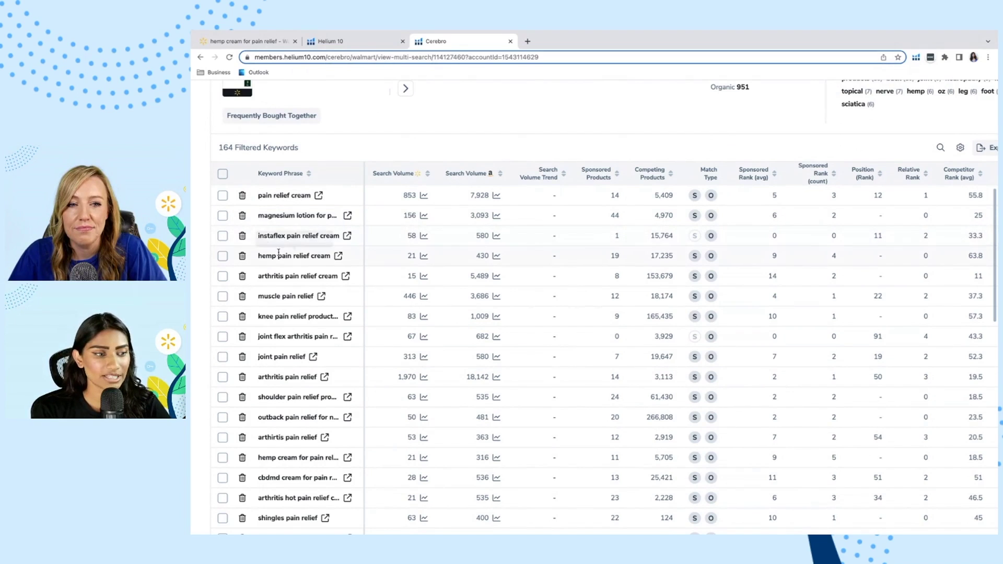
click(243, 237)
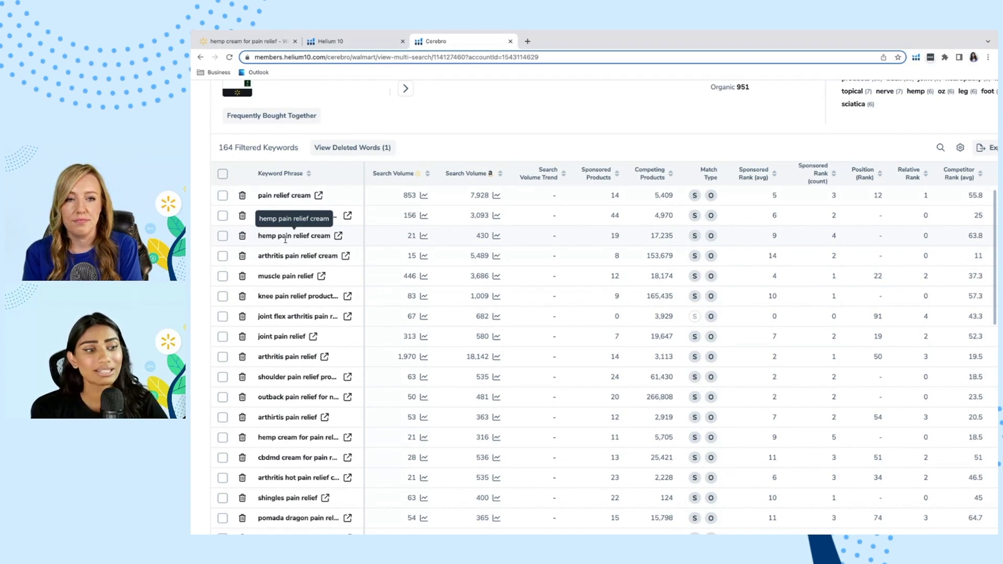
click(222, 175)
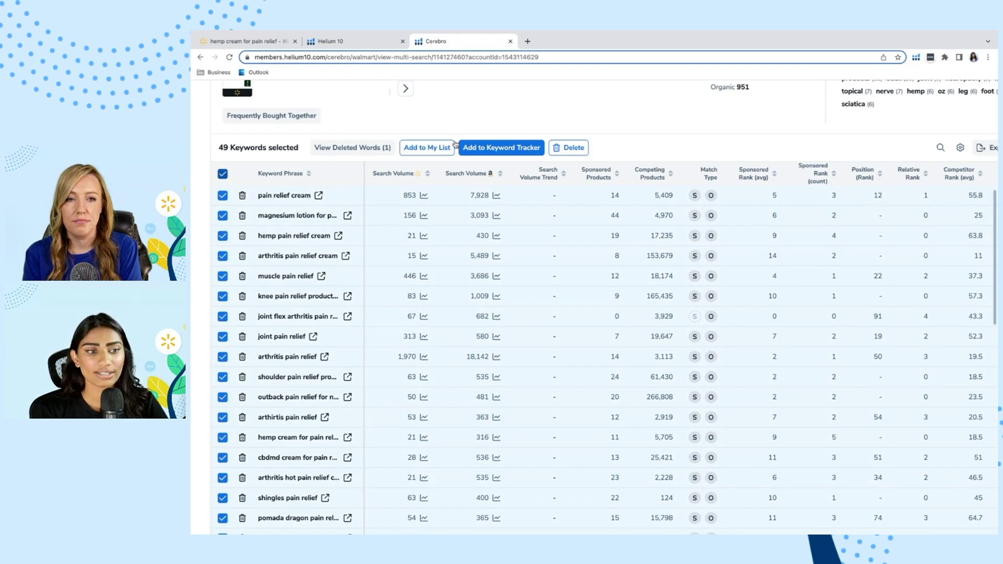
click(223, 175)
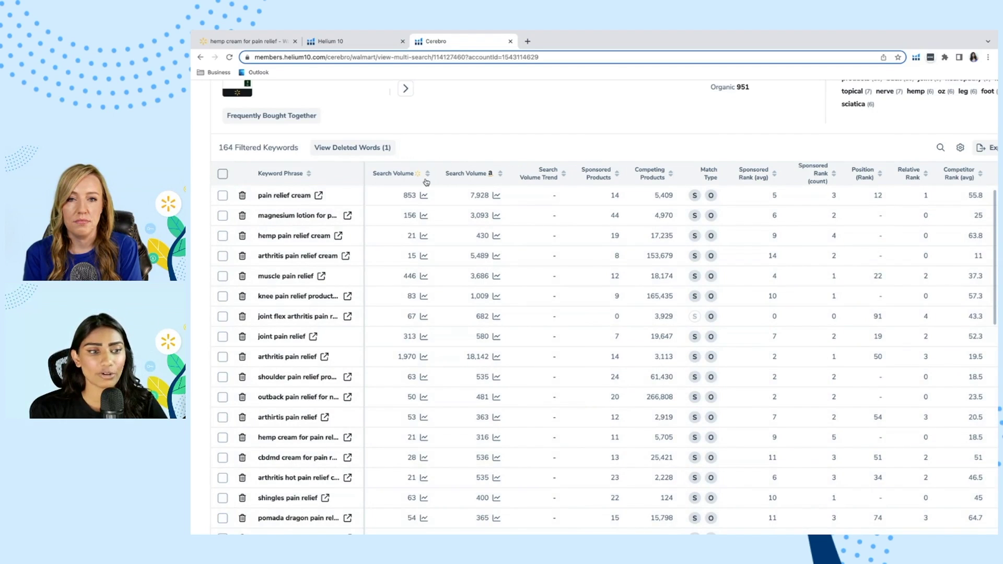
scroll(426, 182, down, 1)
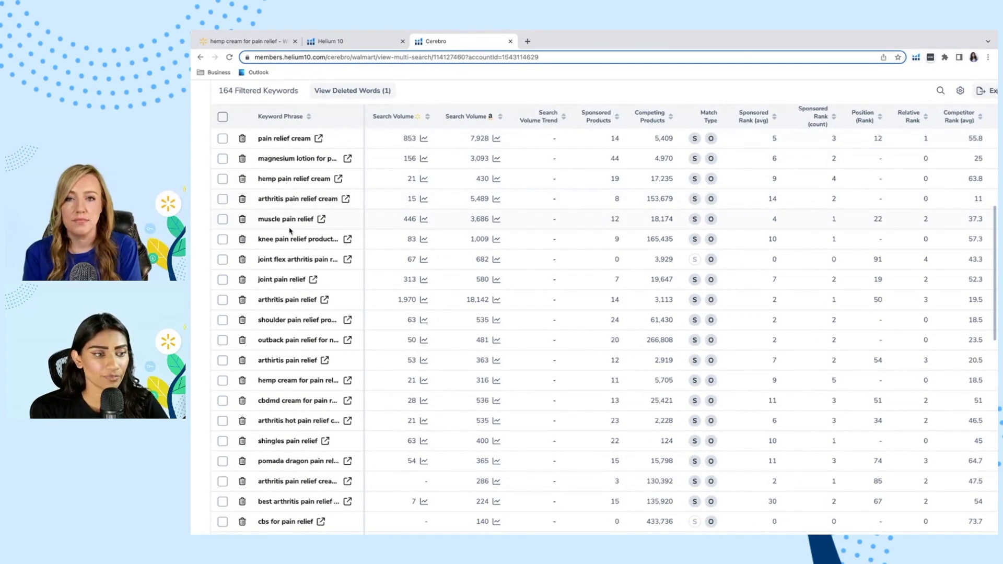
scroll(291, 231, down, 1)
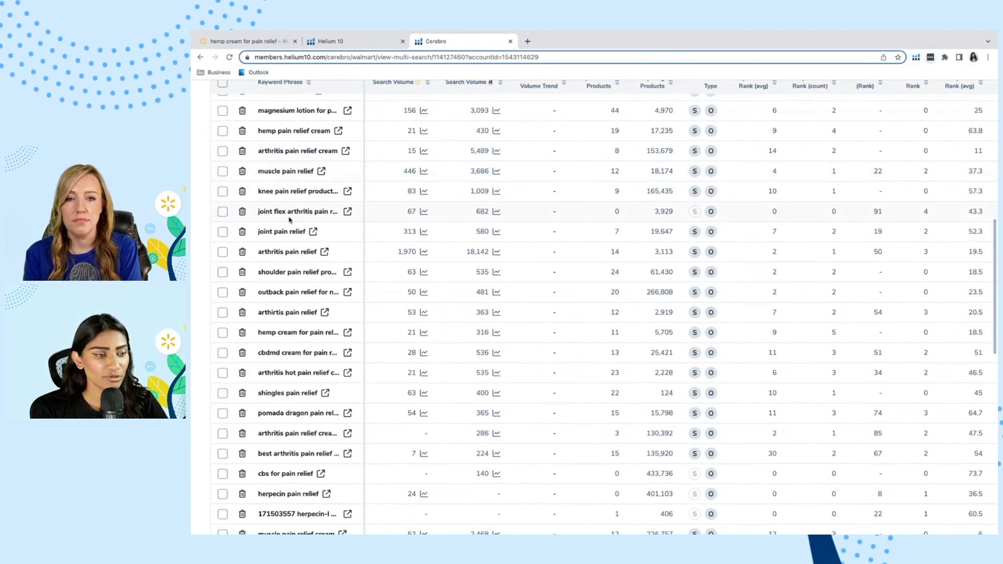
scroll(290, 222, down, 1)
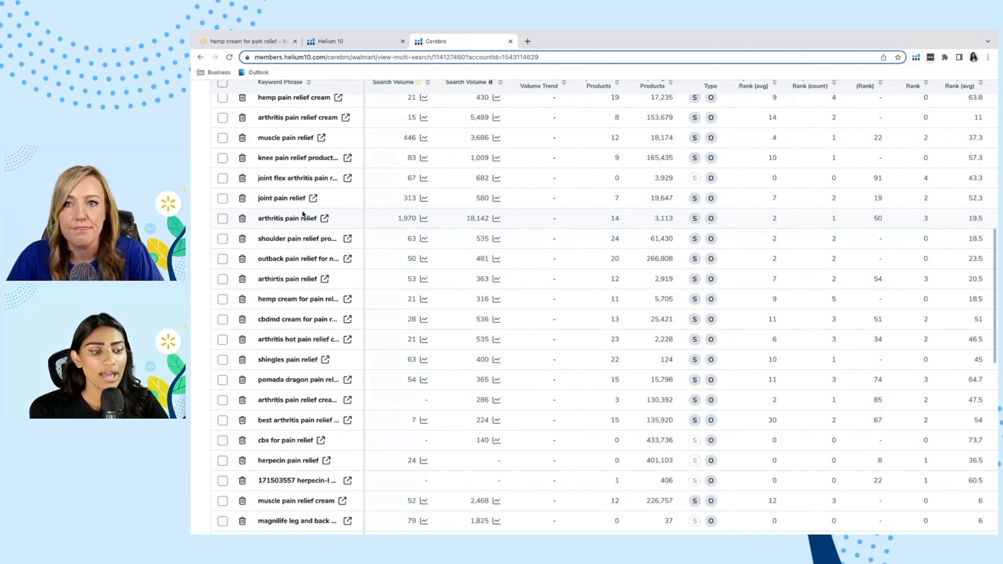
scroll(303, 214, down, 3)
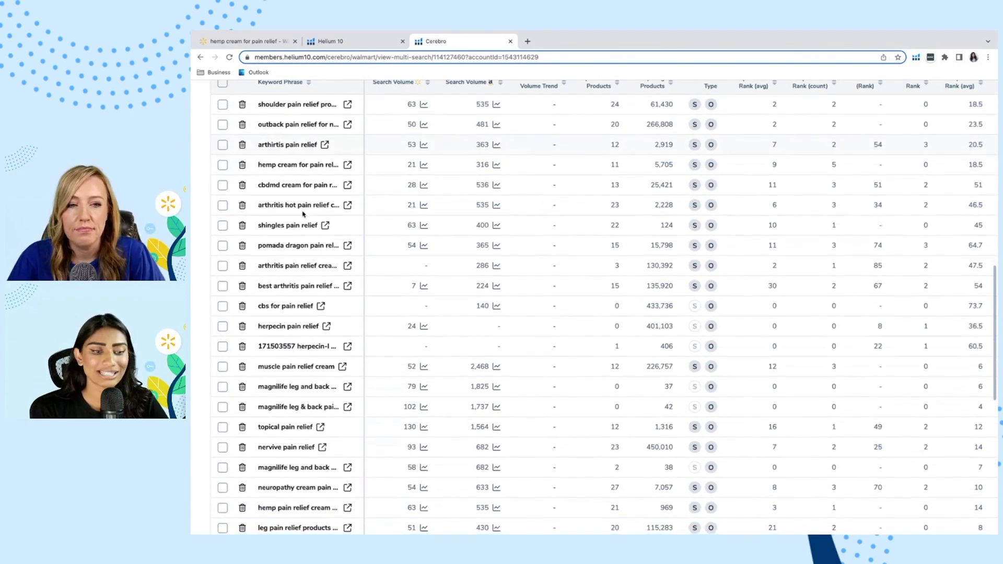
scroll(303, 214, down, 3)
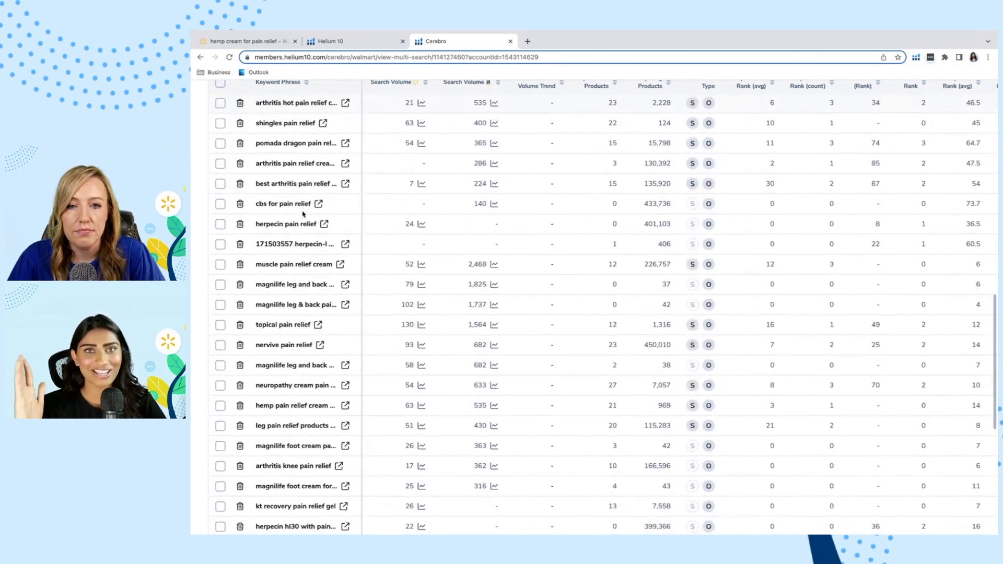
scroll(303, 214, up, 10)
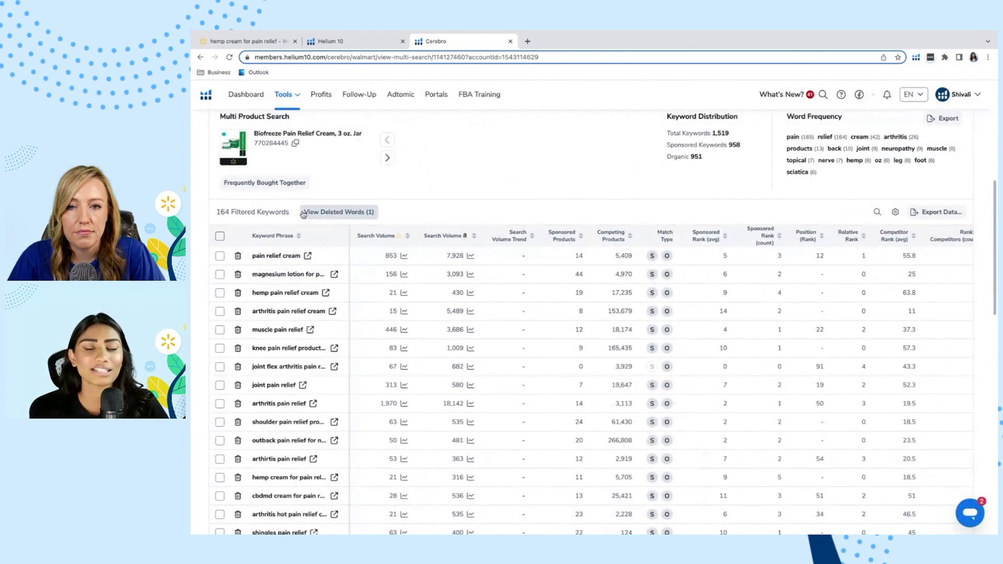